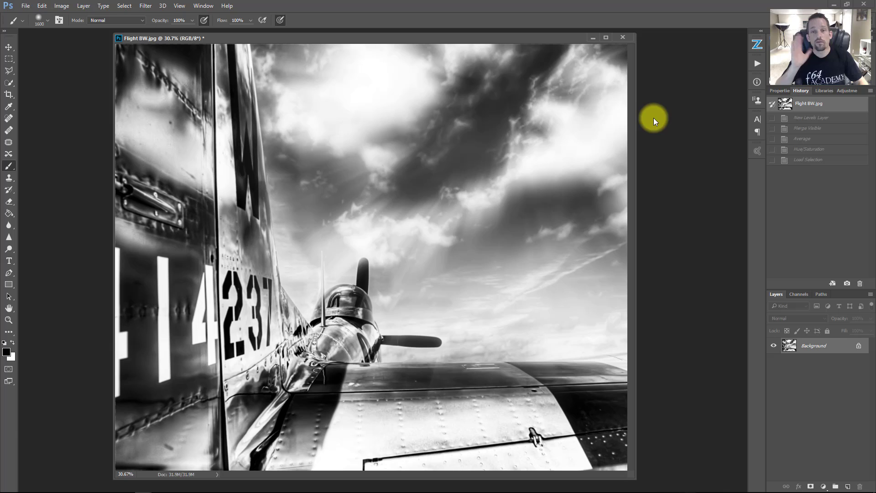
Try a red foreground colour, then reset the colours to default black and white
left_click(8, 354)
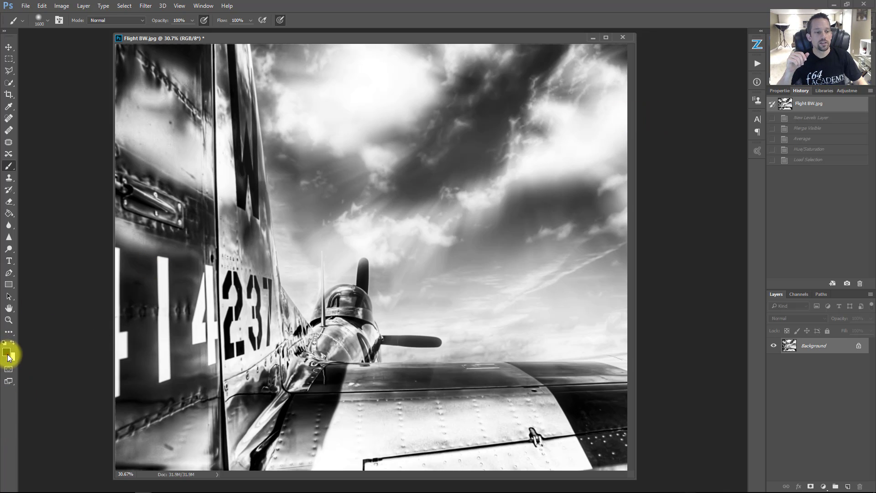
left_click_drag(576, 275, 650, 218)
left_click(731, 213)
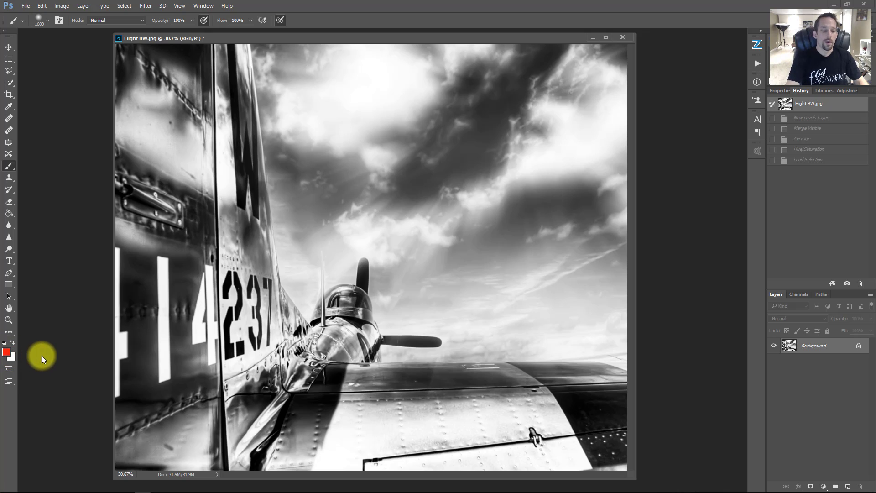
key("d")
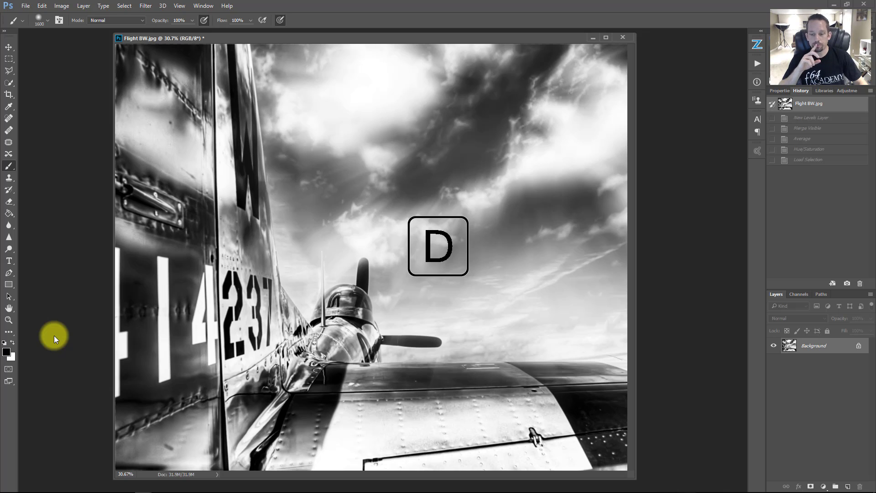
Add a new layer above the photo and fill it with 50% gray
left_click(847, 485)
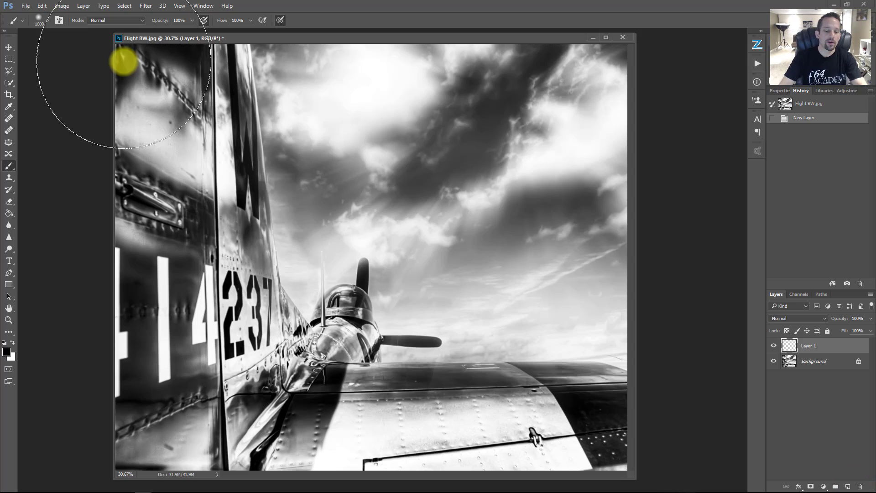
key("shift+F5")
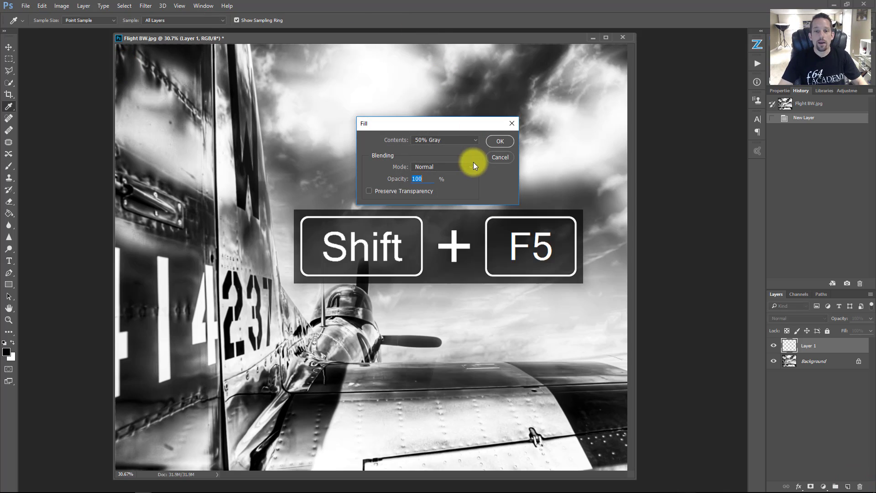
left_click(493, 142)
key("b")
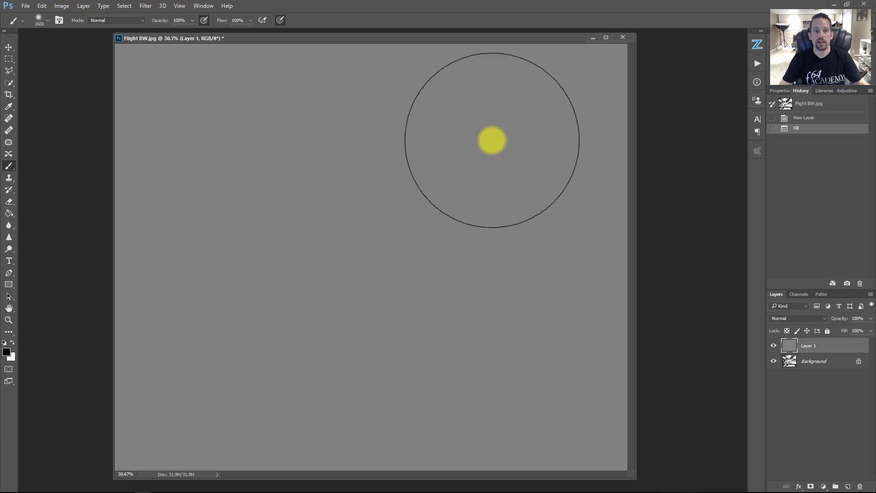
Render a Filter > Render > Clouds texture onto the gray Layer 1
left_click(143, 6)
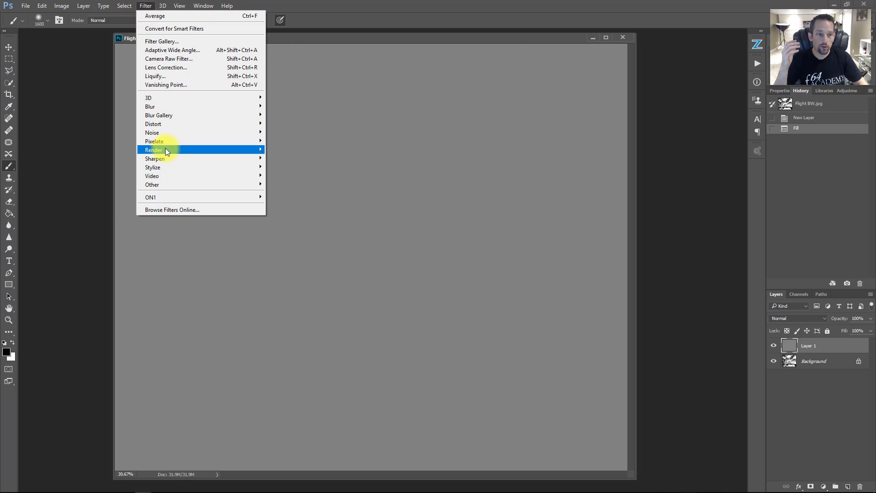
mouse_move(165, 149)
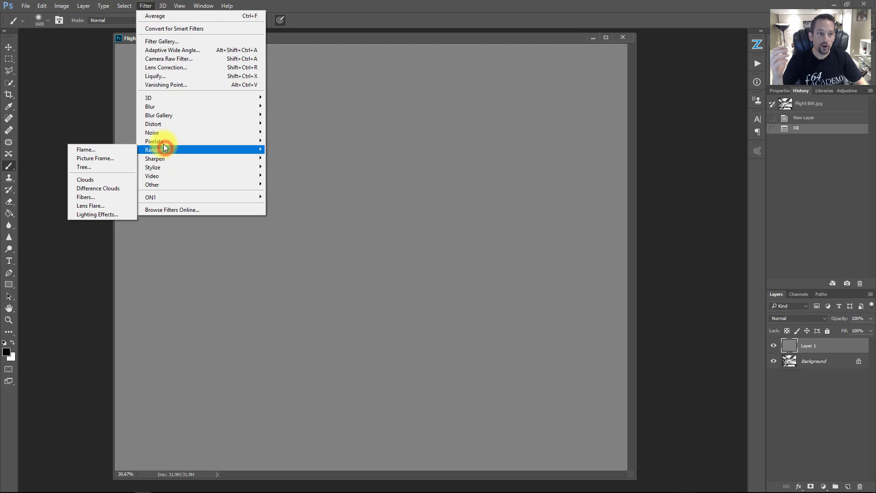
left_click(106, 180)
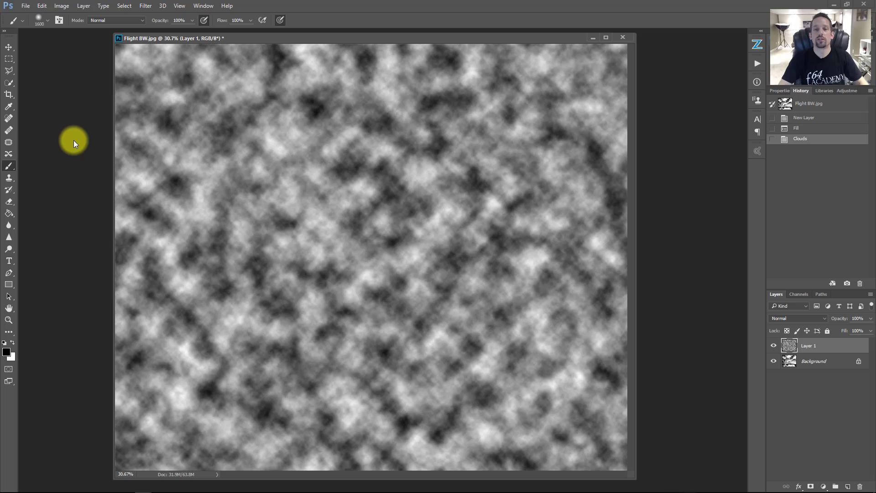
Split Layer 1's Underlying Layer Blend If black slider to 144/255 for a gradual fade
double_click(860, 349)
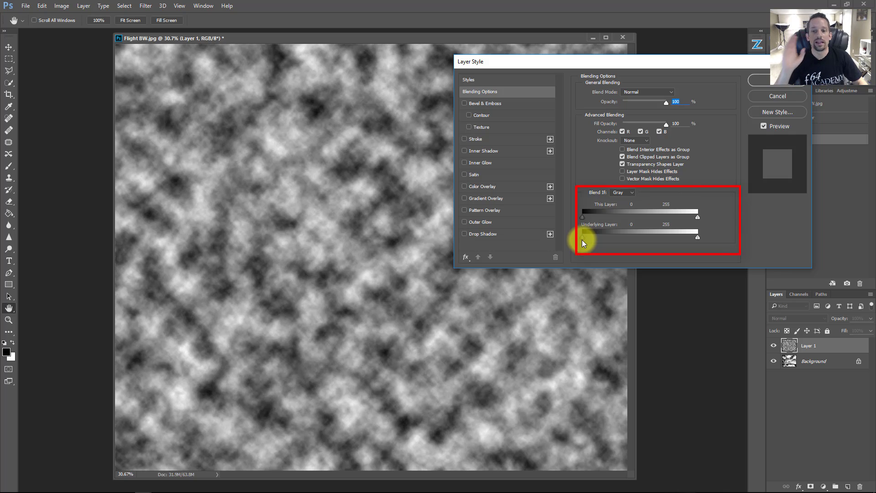
left_click_drag(582, 237, 713, 240)
key("alt")
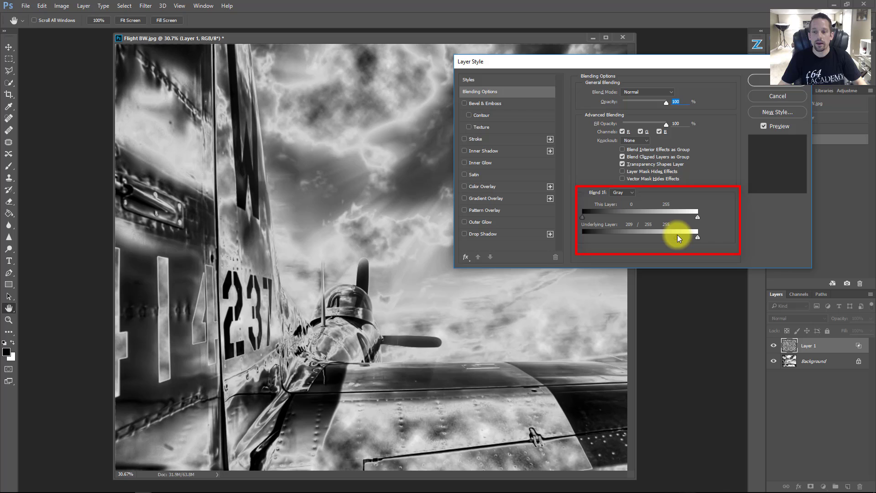
left_click_drag(676, 236, 653, 241)
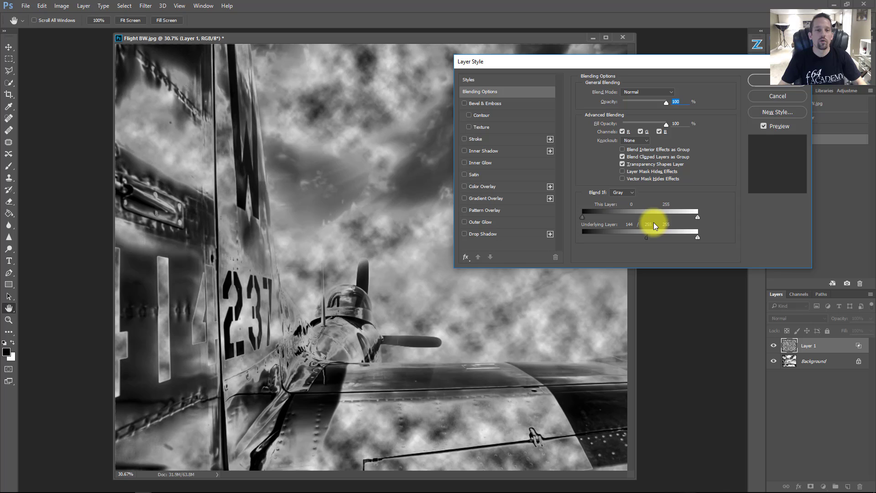
left_click(768, 76)
Compare the clouds layer on and off and set its opacity to 30%
key("b")
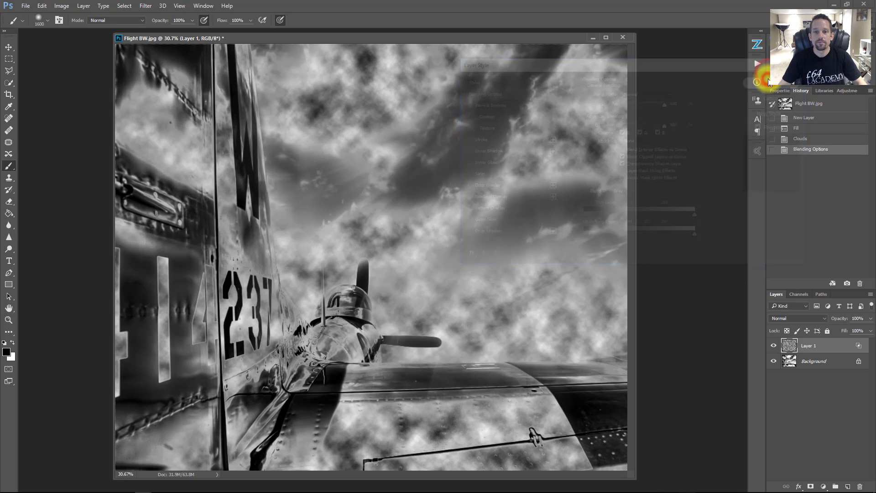
left_click(773, 348)
left_click(774, 348)
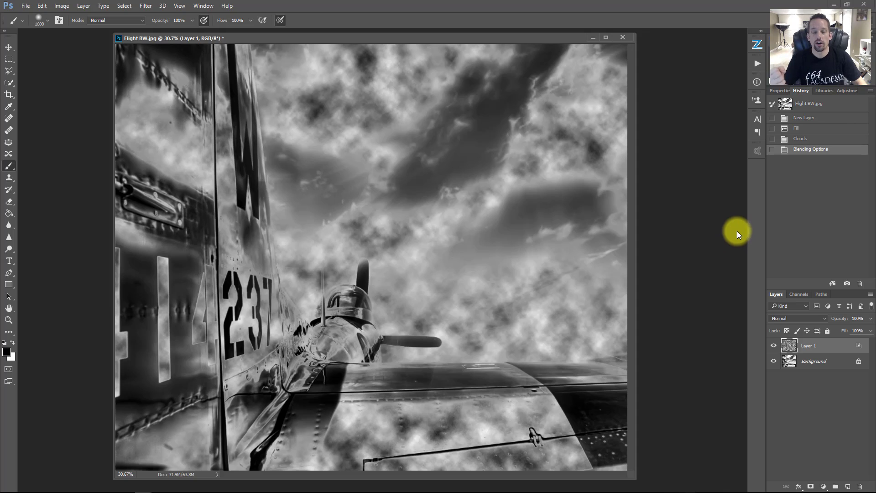
left_click(864, 318)
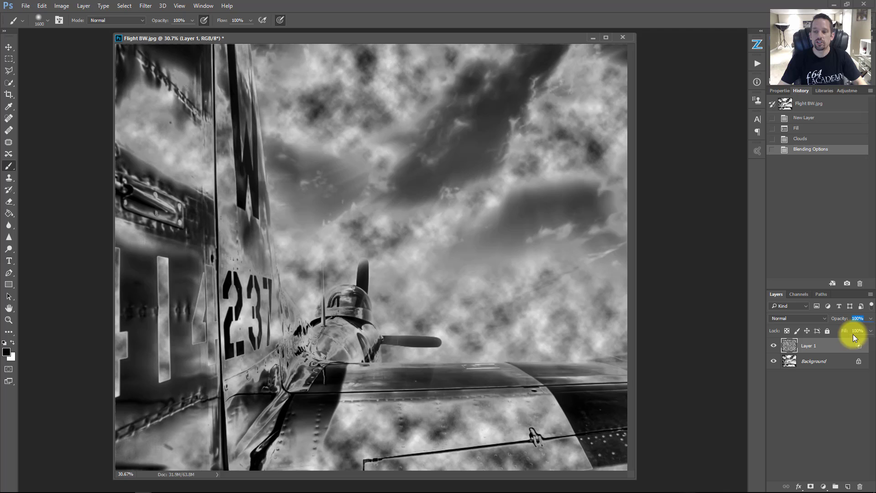
type("20")
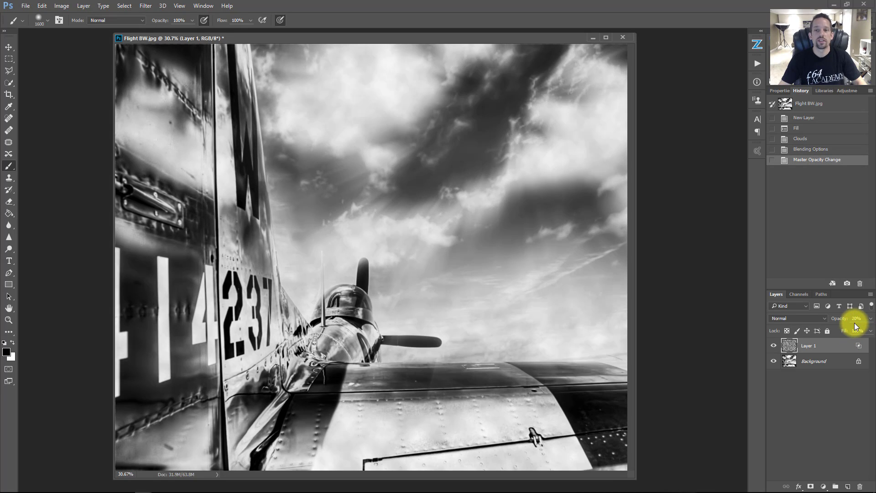
left_click(861, 318)
type("30")
key("Return")
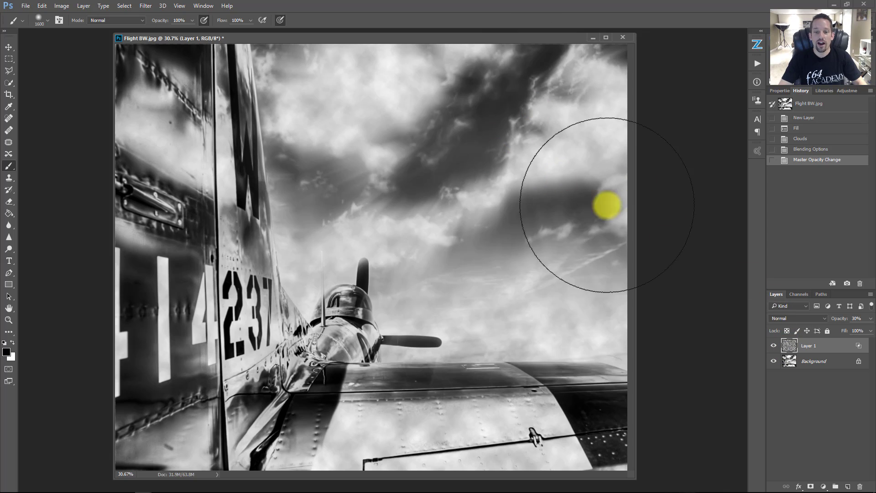
left_click(774, 347)
left_click(774, 348)
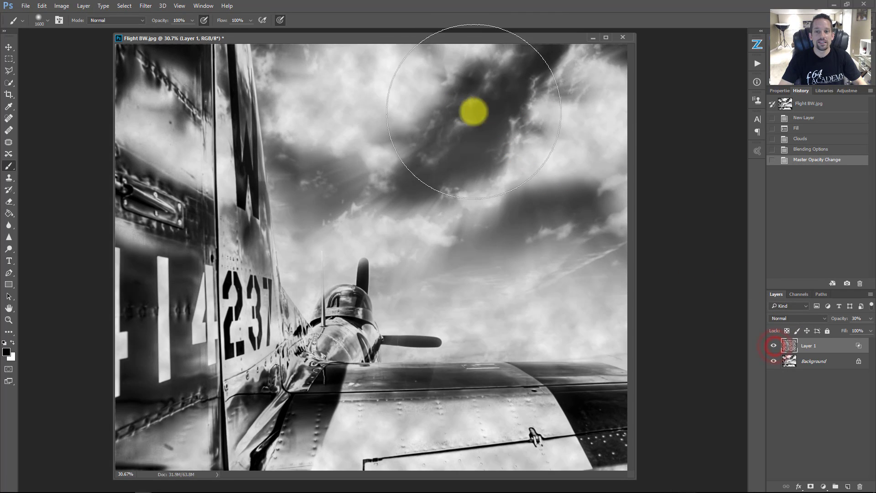
Give Layer 1 a magenta (ff00f0) Color Overlay layer style
double_click(838, 349)
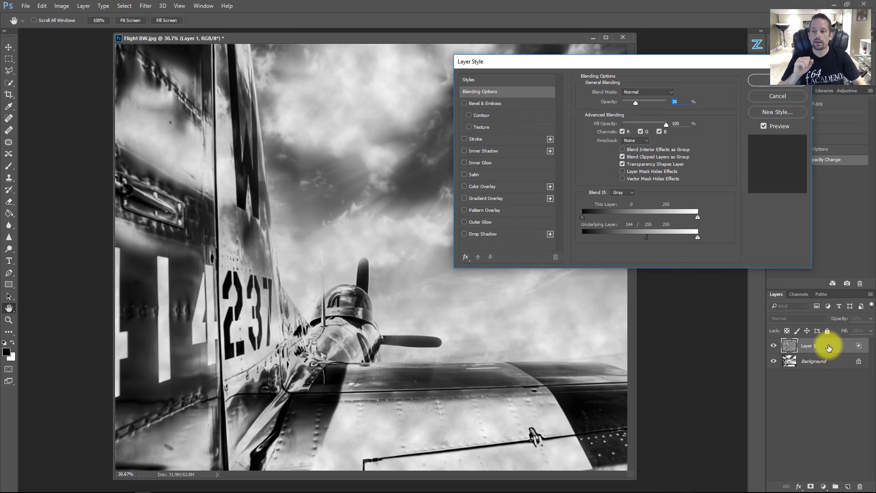
left_click(468, 186)
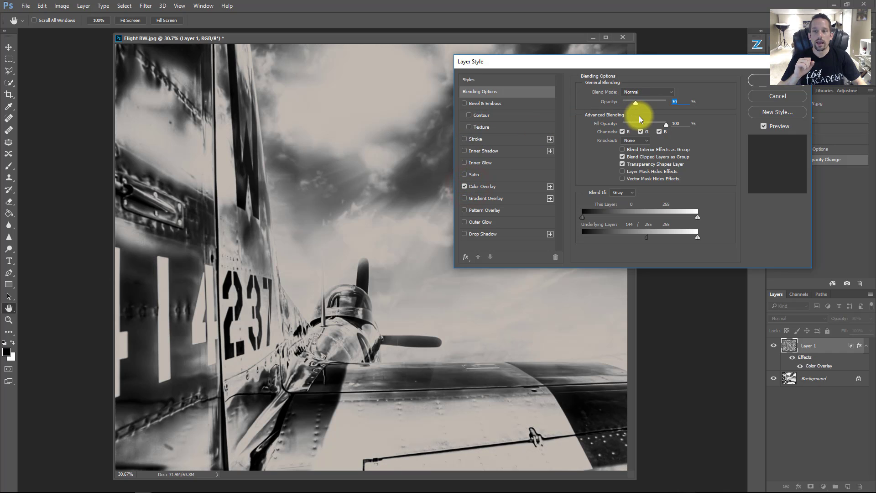
left_click(474, 186)
left_click(676, 93)
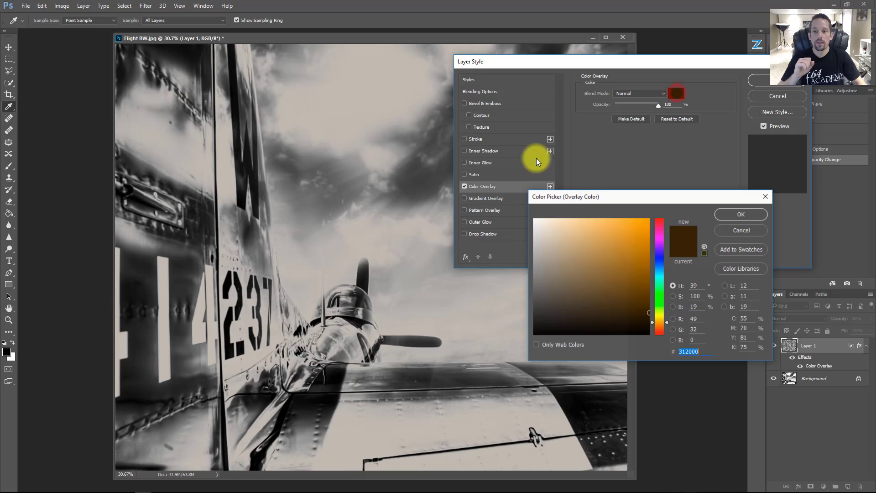
left_click(625, 237)
left_click_drag(651, 214, 651, 214)
left_click(658, 236)
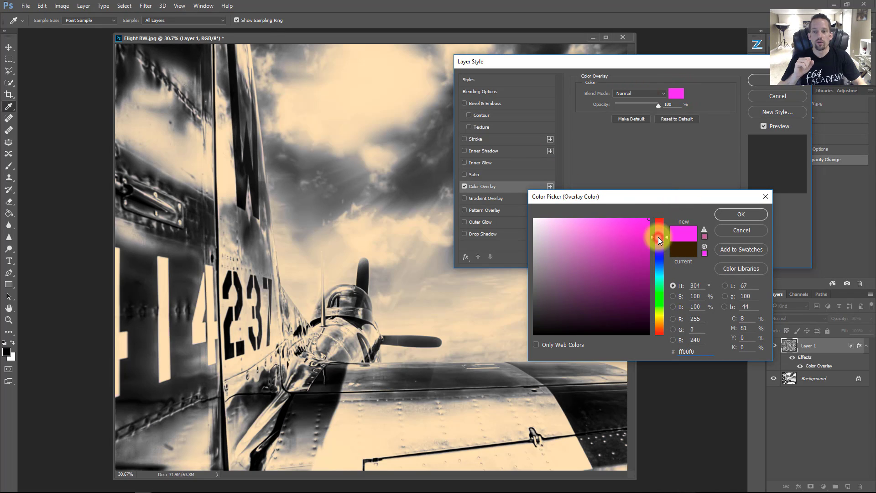
left_click(745, 213)
left_click(777, 81)
key("b")
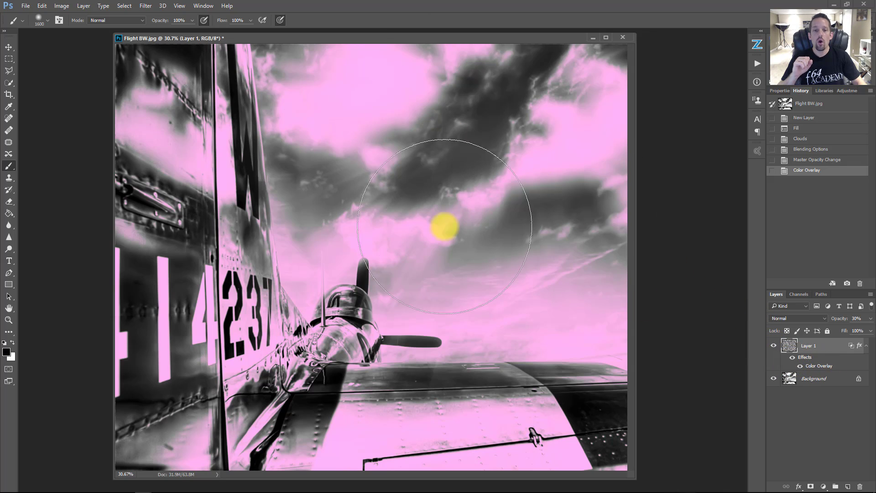
Add a layer mask painted black over the plane and turn off the Color Overlay
left_click(812, 487)
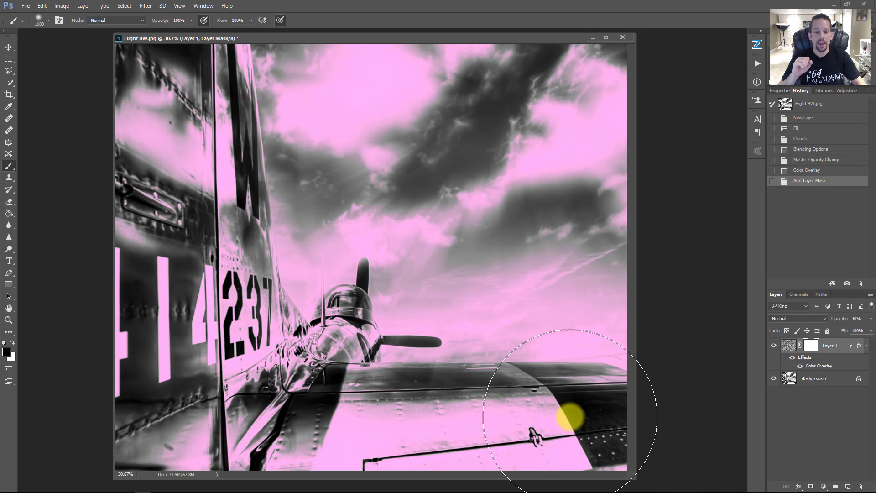
mouse_move(569, 416)
left_mouse_down()
mouse_move(360, 424)
mouse_move(168, 416)
mouse_move(180, 327)
mouse_move(222, 346)
mouse_move(192, 282)
mouse_move(185, 22)
mouse_move(181, 248)
mouse_move(199, 328)
mouse_move(294, 386)
mouse_move(319, 357)
mouse_move(363, 407)
mouse_move(625, 405)
mouse_move(703, 424)
left_mouse_up()
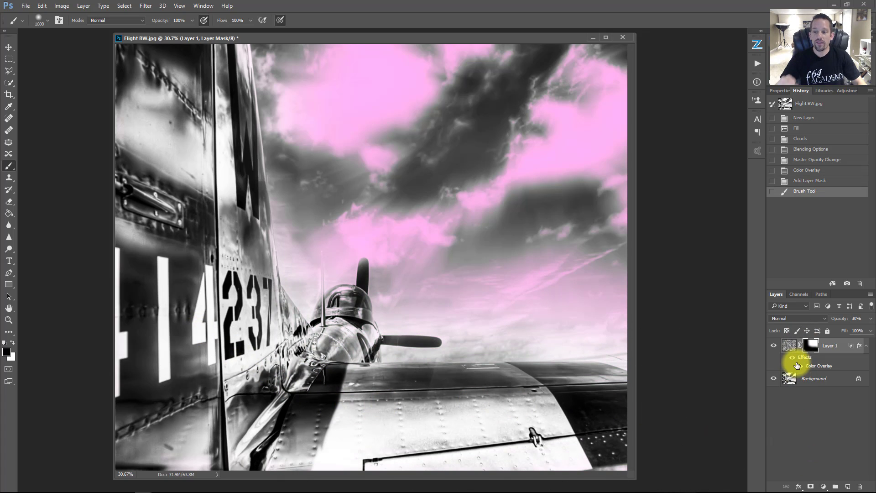
left_click(792, 358)
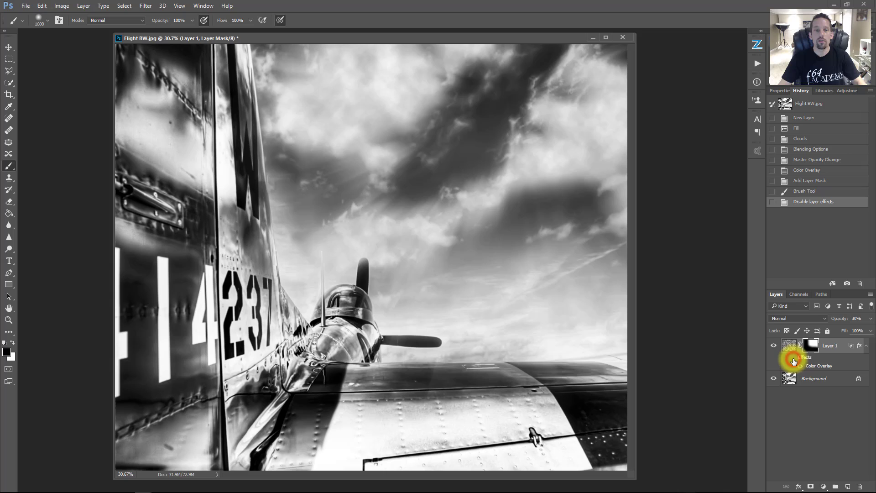
Compare the clouds layer on and off and lower its opacity to 20%
left_click(772, 346)
left_click(773, 345)
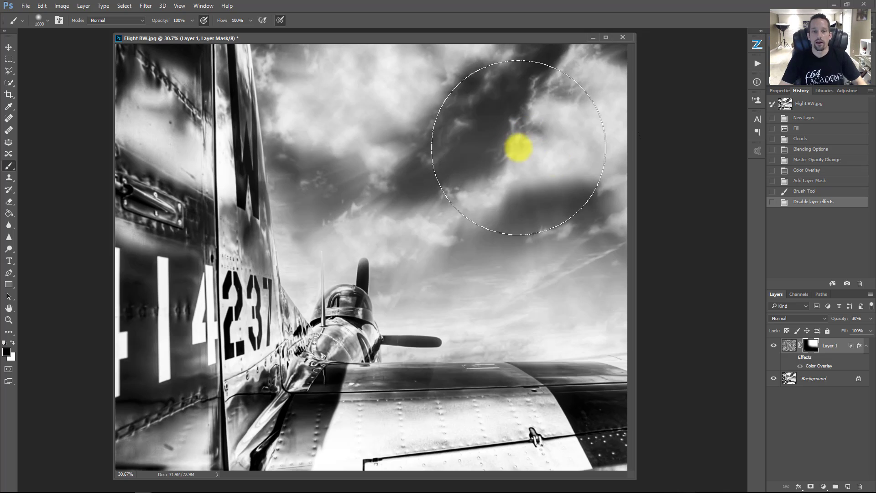
left_click(862, 318)
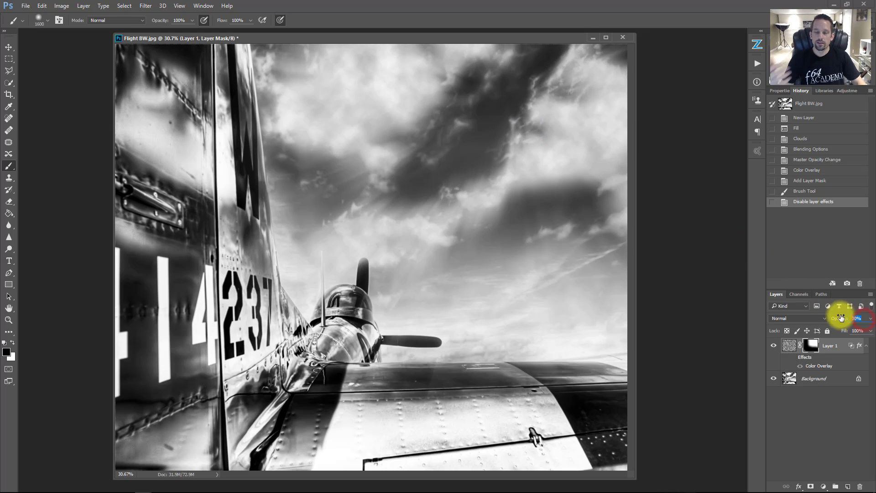
type("20")
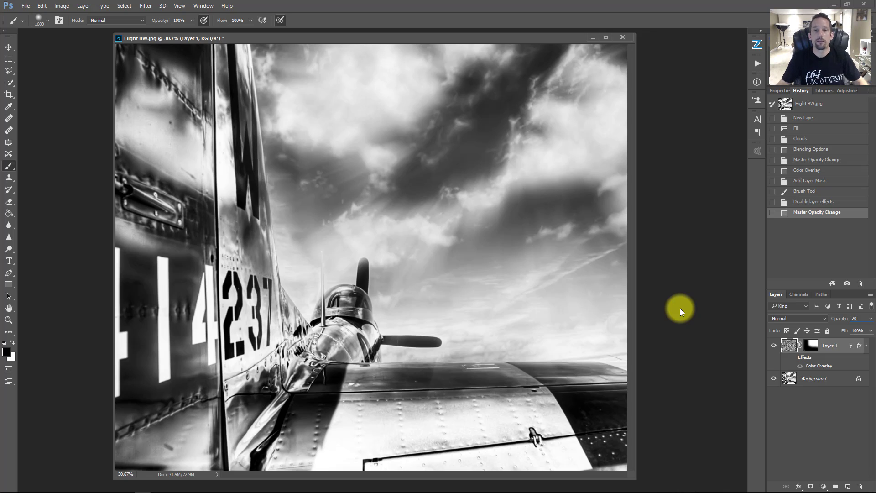
Apply a Gaussian Blur with a 3.9-pixel radius to Layer 1
left_click(146, 7)
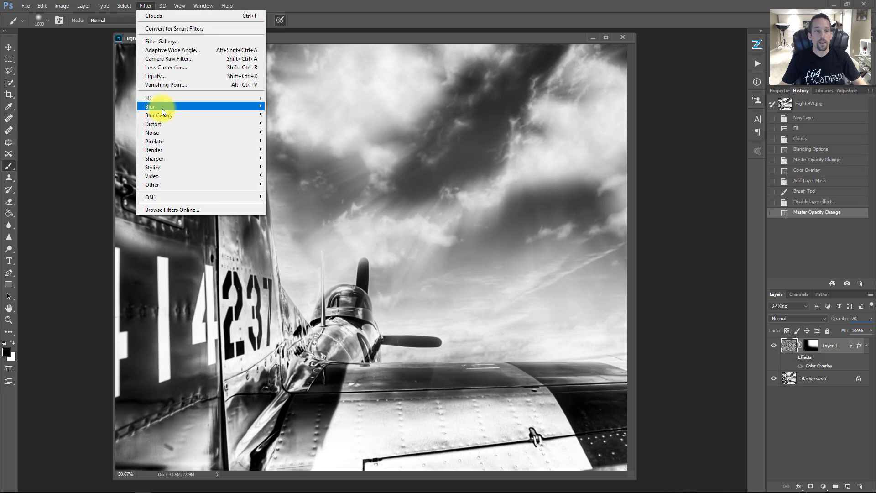
mouse_move(162, 112)
left_click(114, 140)
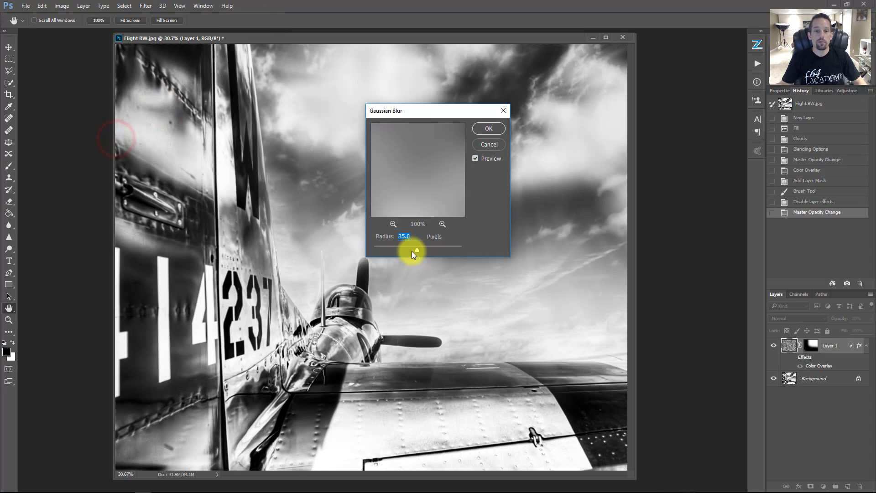
left_click_drag(412, 254, 393, 252)
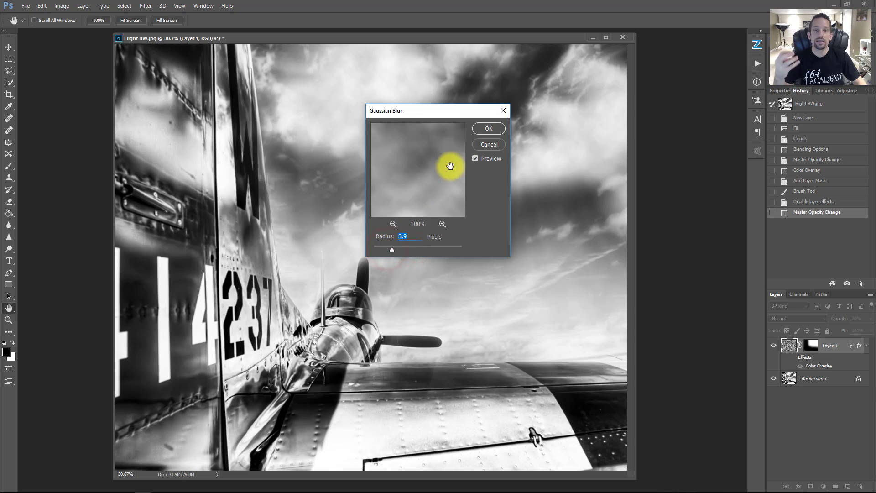
left_click(481, 131)
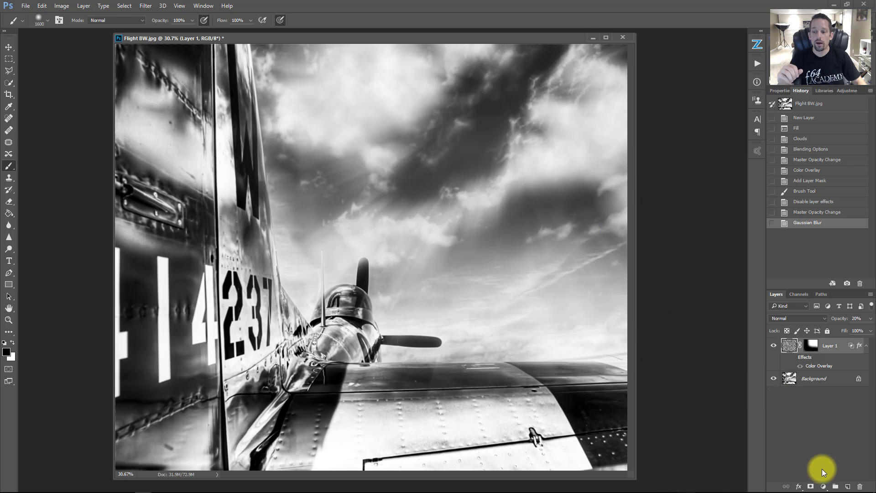
Add a Curves adjustment layer clipped to Layer 1
left_click(823, 487)
left_click(820, 341)
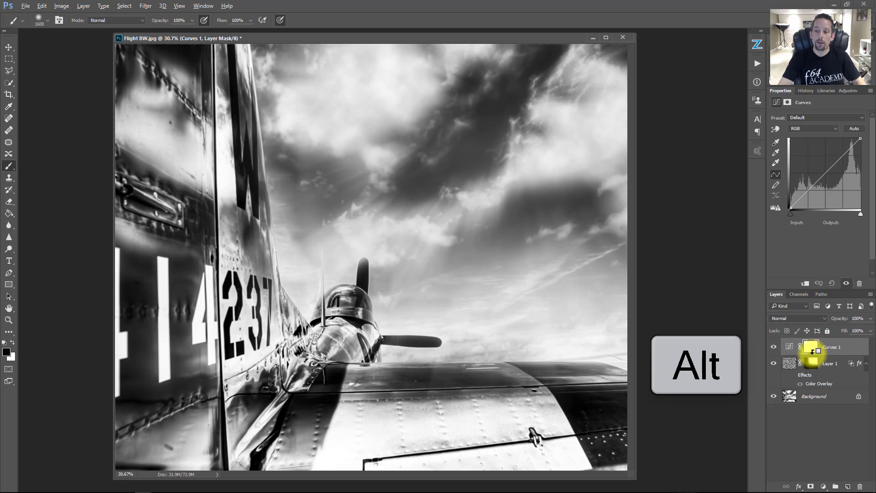
left_click(812, 351, "alt")
left_click(796, 355, "alt")
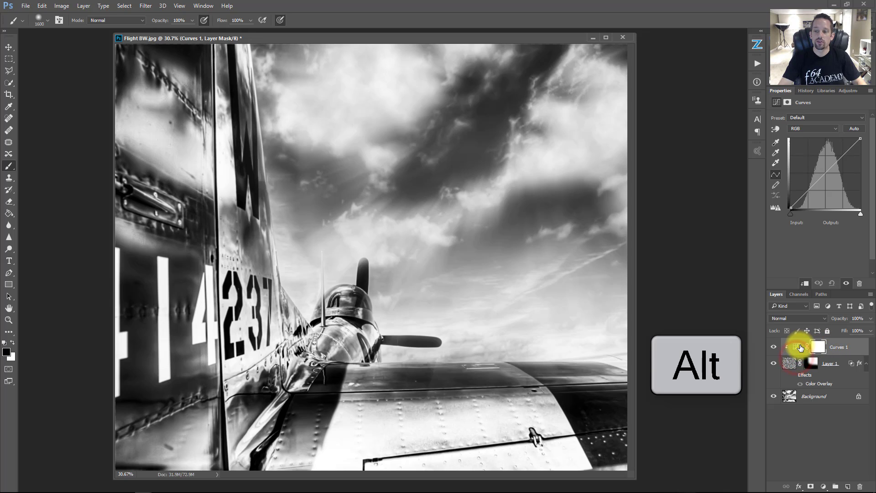
Shape an S-curve darkening shadows and brightening highlights of the cloud texture
left_click_drag(801, 197, 815, 199)
mouse_move(839, 166)
left_mouse_down()
mouse_move(841, 147)
mouse_move(831, 143)
mouse_move(838, 151)
left_mouse_up()
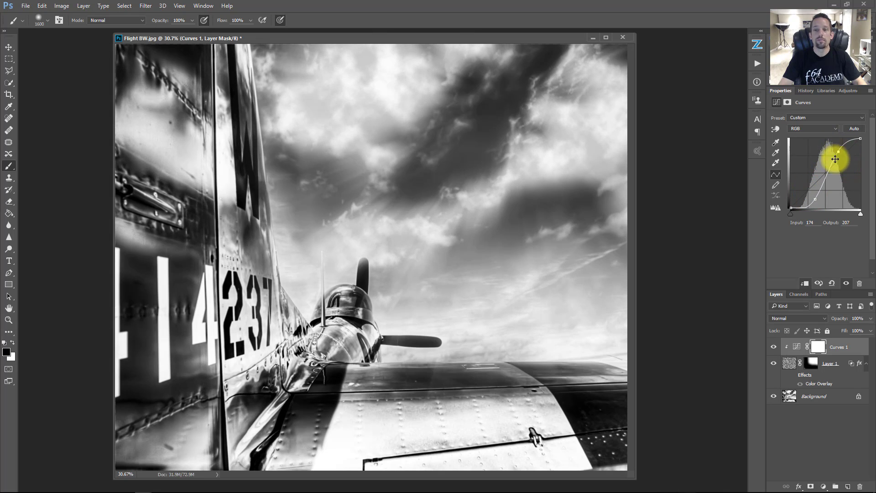
left_click_drag(813, 199, 811, 195)
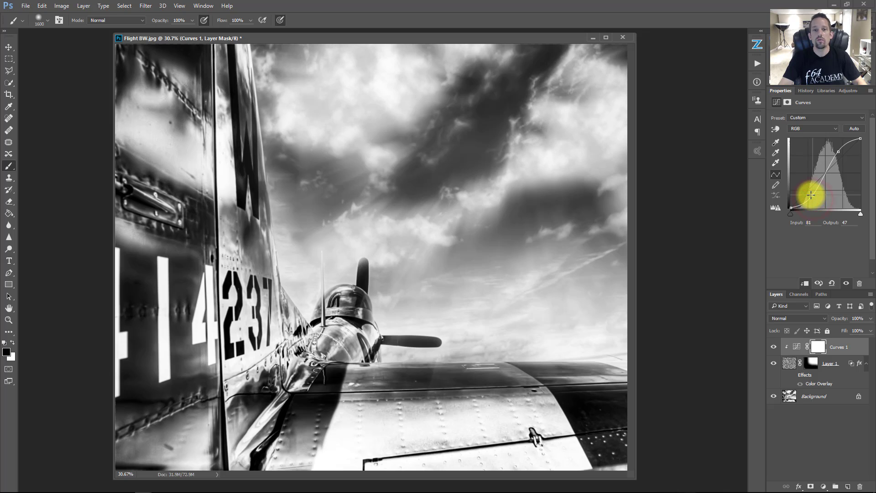
left_click_drag(837, 150, 835, 147)
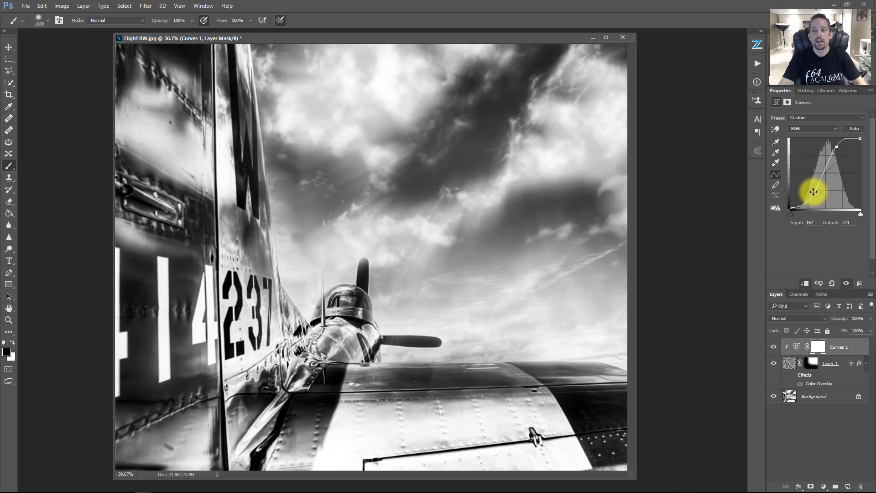
left_click_drag(813, 194, 812, 194)
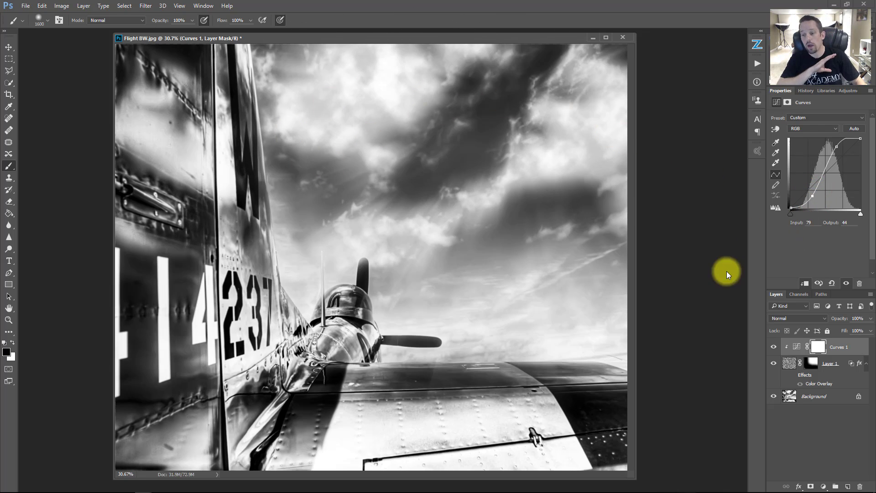
left_click(771, 362)
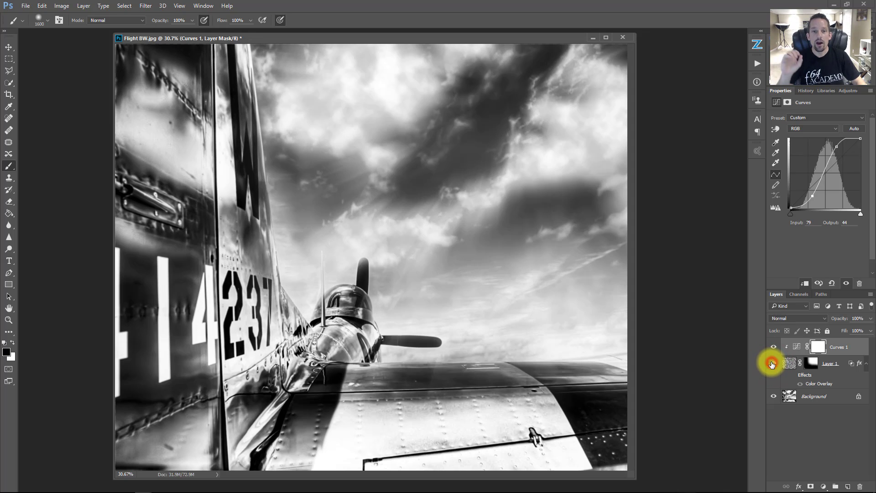
Select Layer 1 and lower its opacity to 15%
left_click(771, 361)
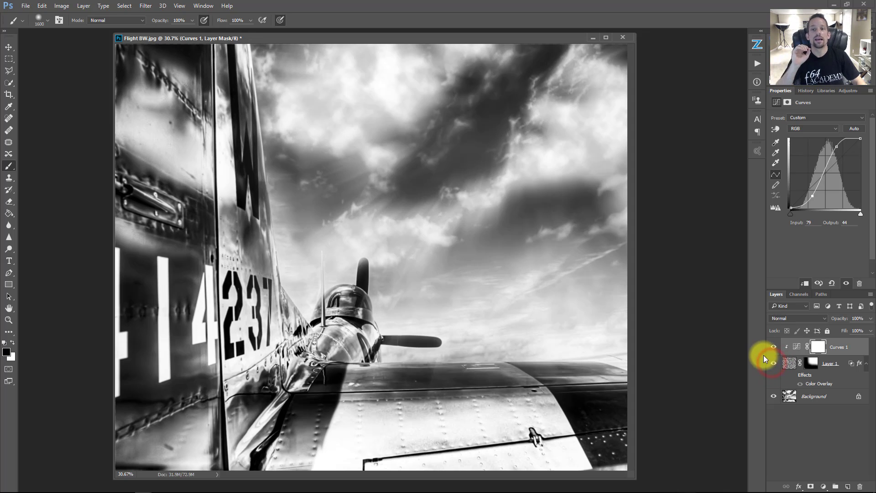
left_click(787, 363)
left_click(857, 318)
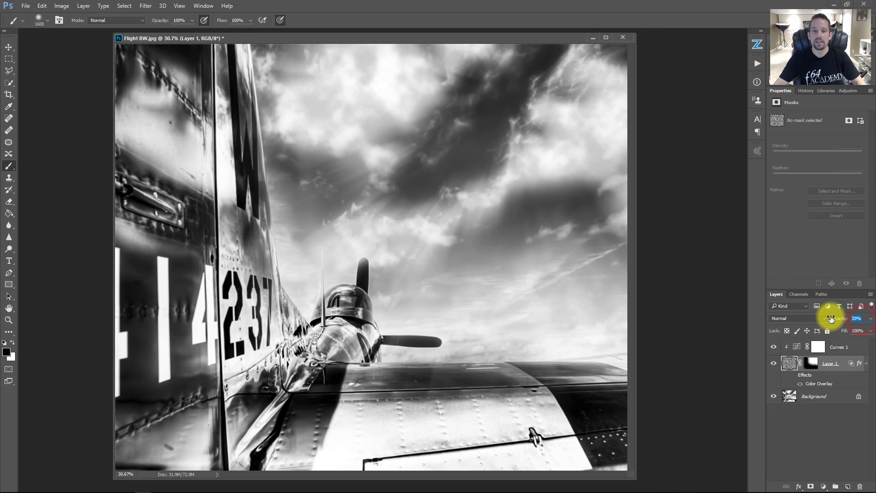
type("15")
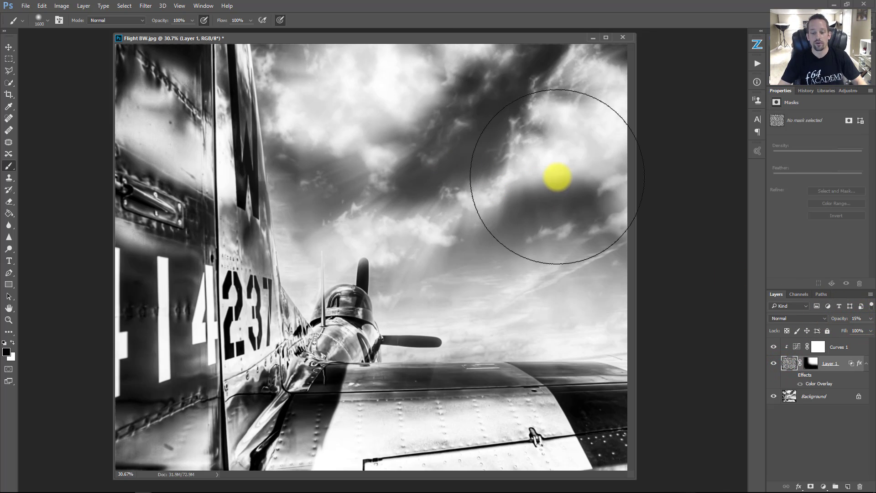
Delete Layer 1 and the Curves 1 adjustment layer
left_click(774, 364)
left_click(774, 364)
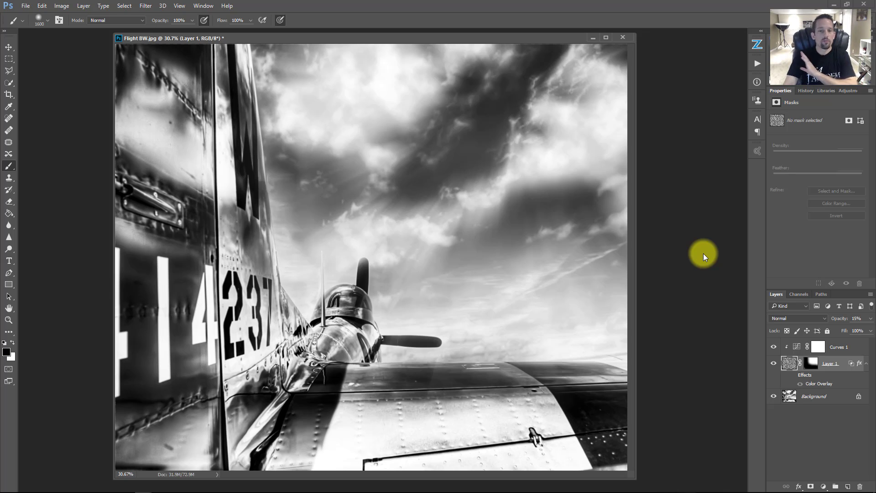
key("Delete")
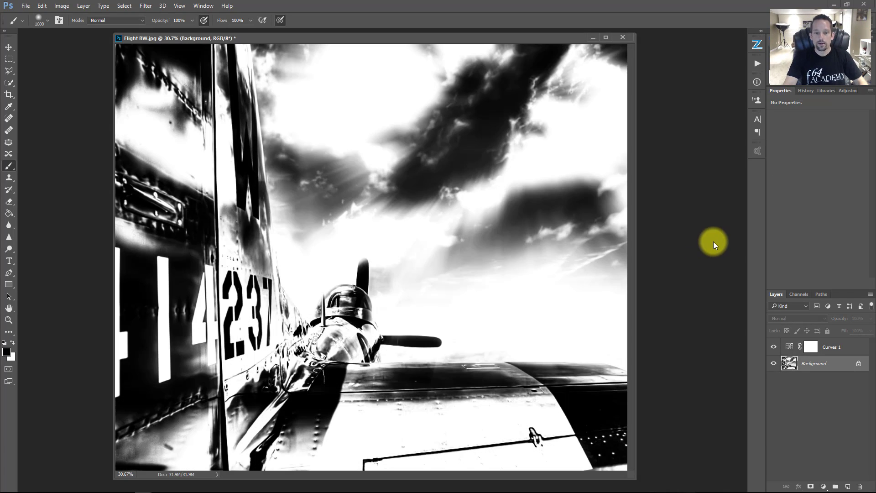
key("Delete")
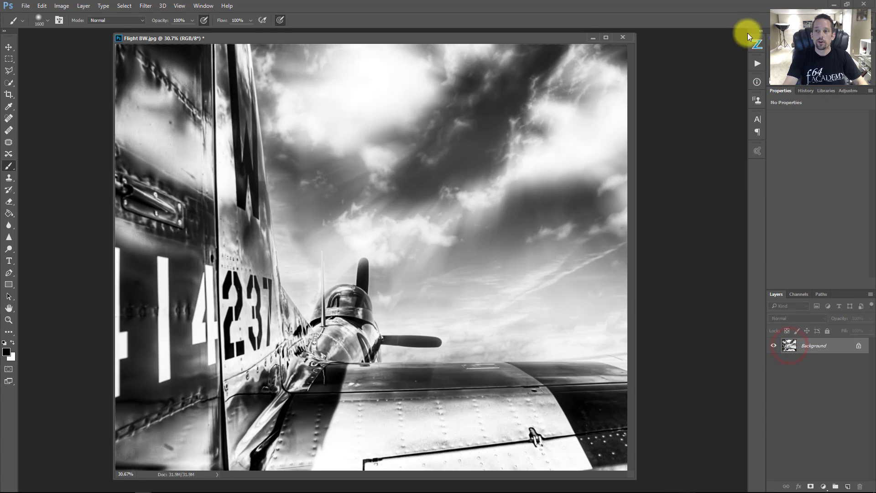
Expand the Blake Rudis Blowout Texturizer set and select Blowout Texture W/Detail
left_click(757, 64)
left_click(680, 120)
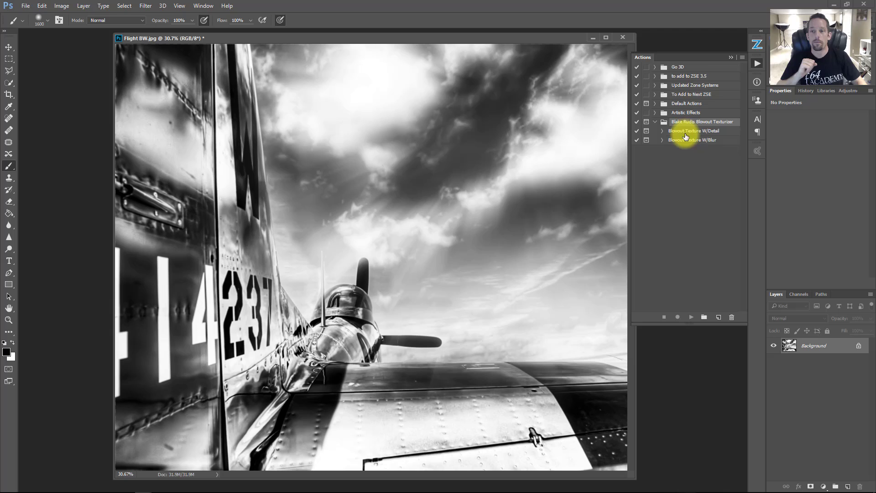
left_click(682, 132)
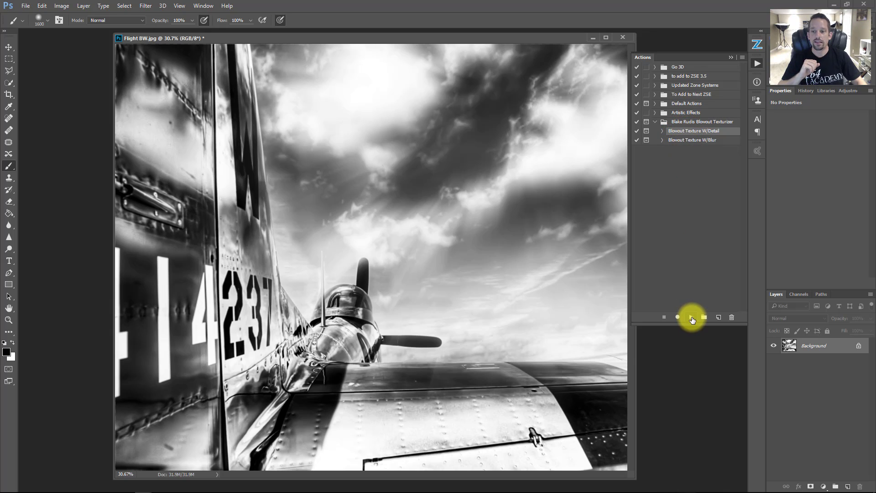
Run Blowout Texture W/Detail on the P-51, mask texture off the tail, hide the magenta preview
left_click(691, 317)
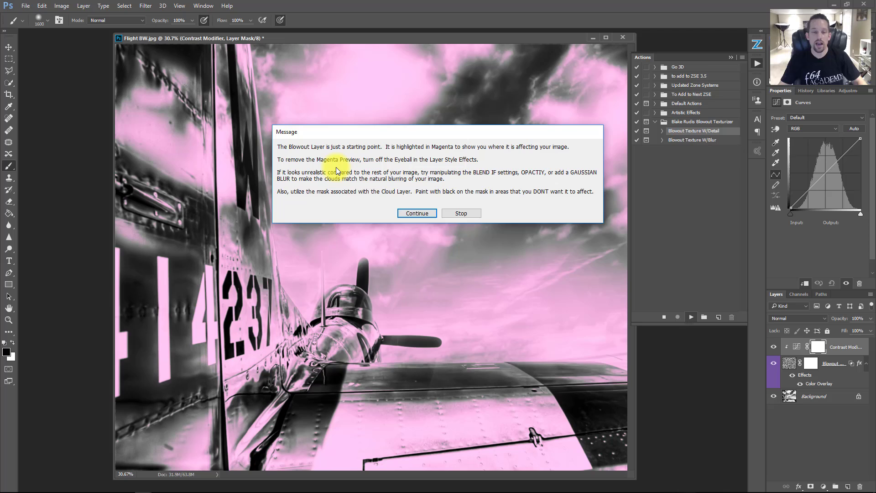
left_click(416, 213)
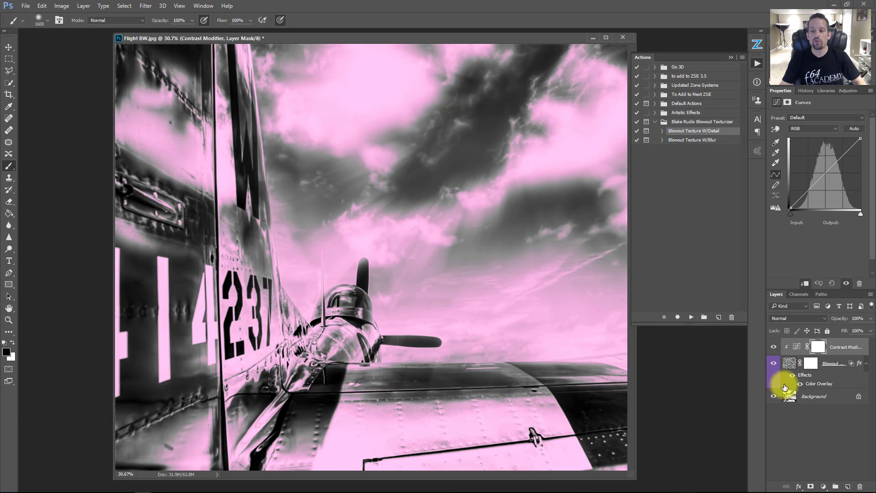
left_click(816, 366)
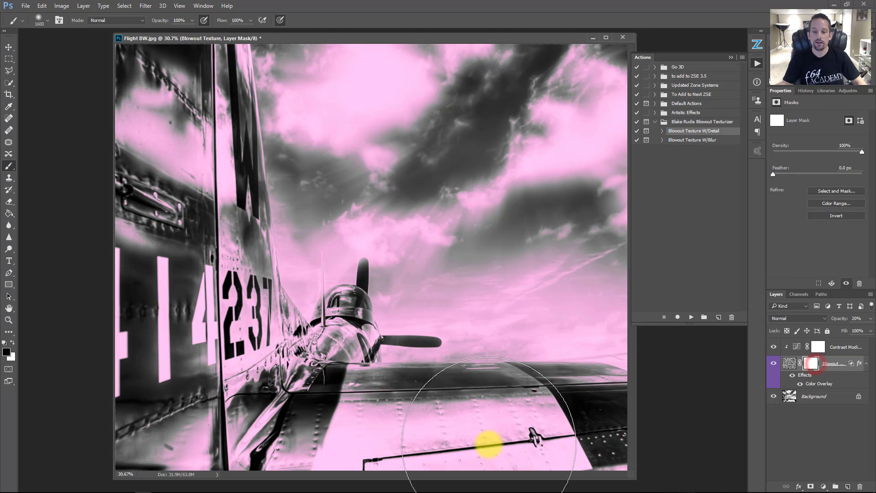
left_click(157, 137)
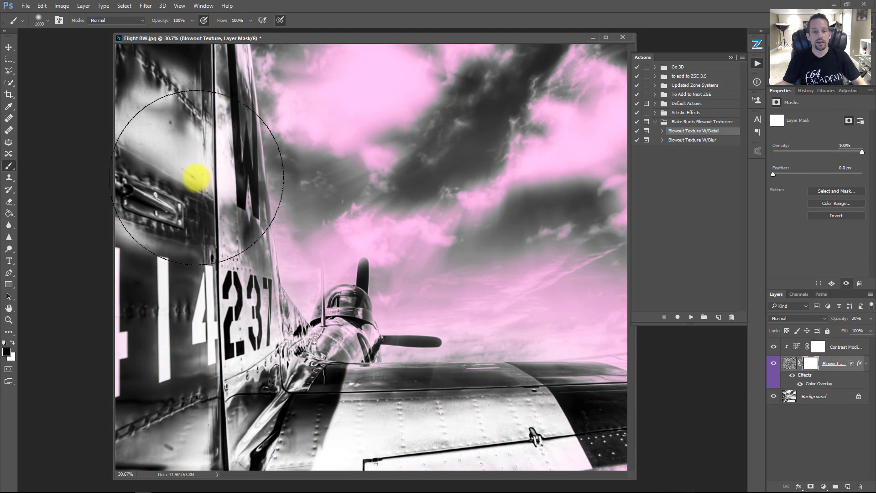
left_click(792, 375)
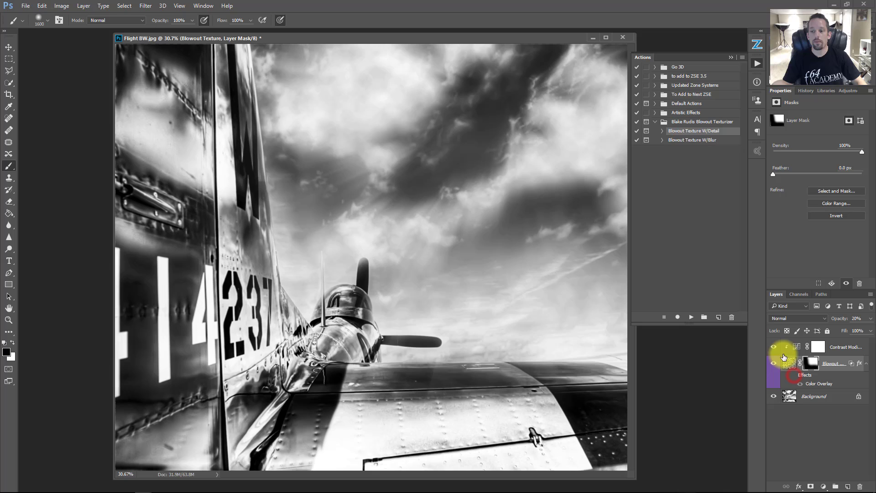
Compare the Blowout layer, brighten the Contrast Modifier curve, then delete the action's layers
left_click(788, 363)
left_click(774, 364)
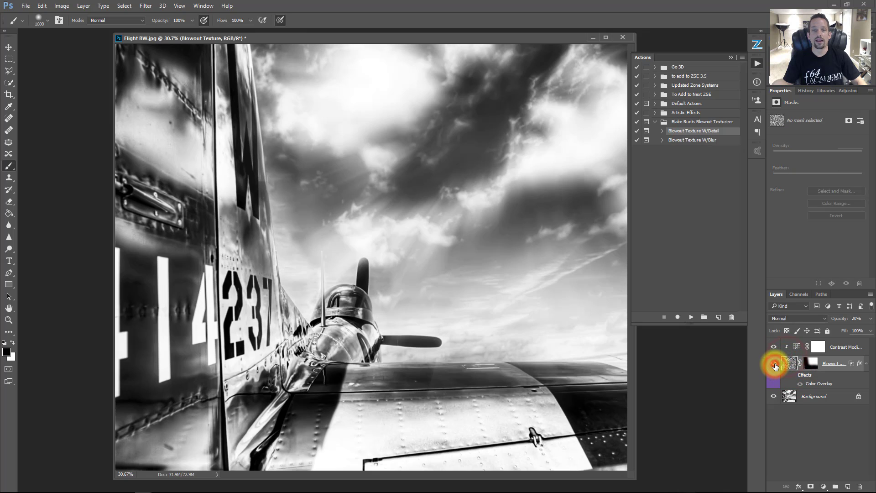
left_click(775, 364)
left_click(793, 351)
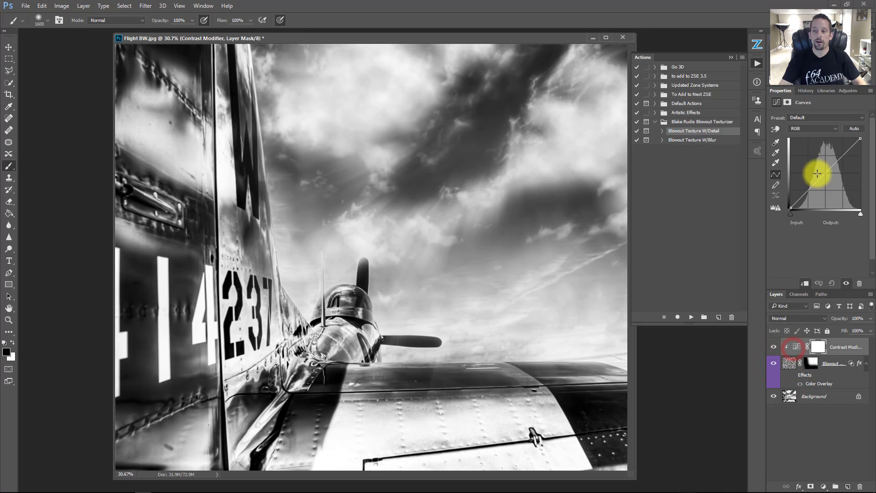
left_click_drag(803, 157, 812, 275)
key("Delete")
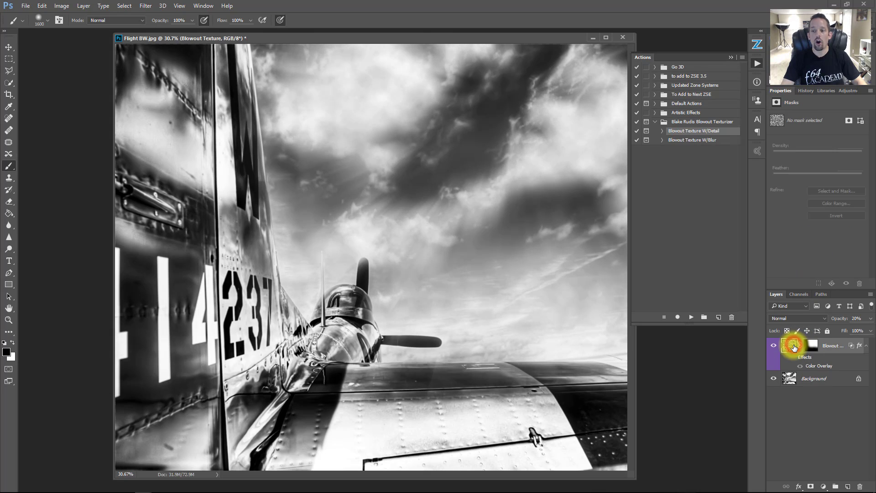
key("Delete")
Rerun Blowout Texture W/Detail and paint black onto the Contrast Modifier mask
left_click(691, 317)
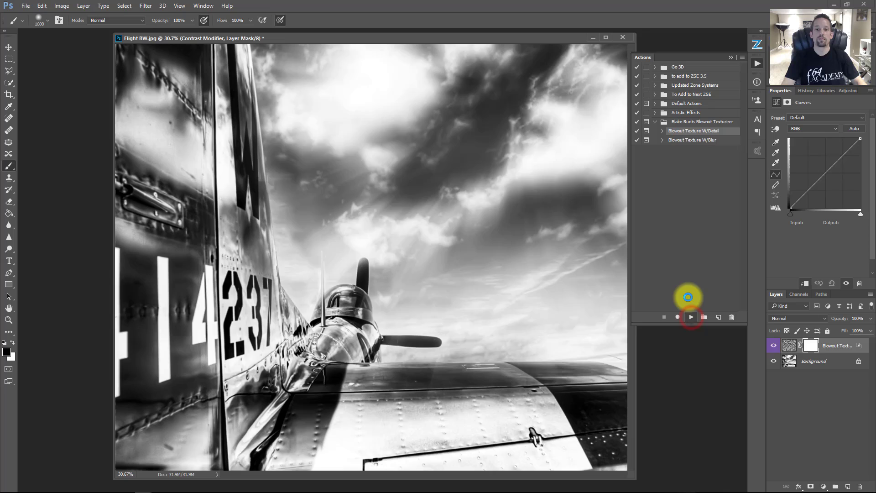
left_click(422, 213)
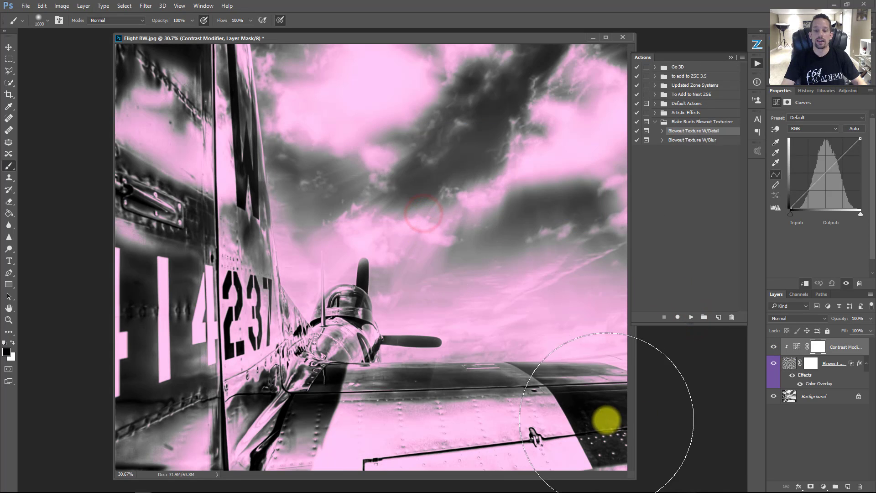
left_click(590, 419)
left_click_drag(107, 356, 196, 137)
Mask texture off the wing, fuselage and tail, then delete the Blowout Texture and Contrast Modifier layers
left_click(811, 363)
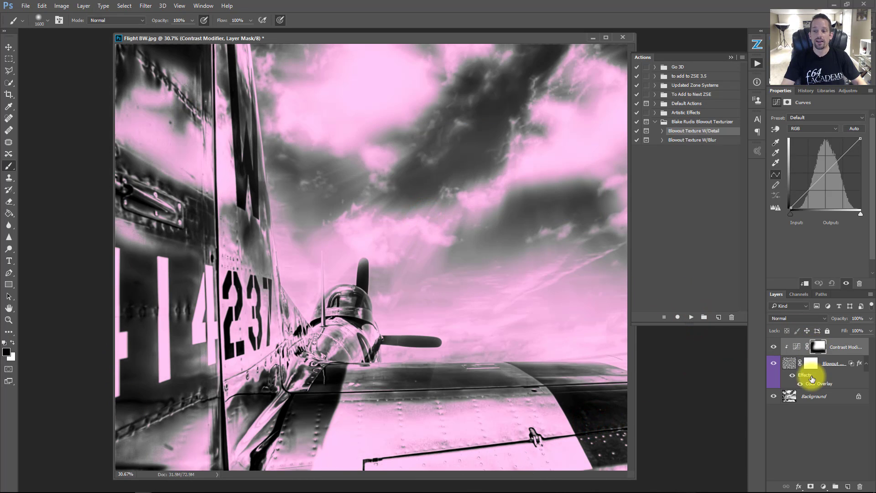
left_click(598, 435)
left_click_drag(35, 271, 201, 387)
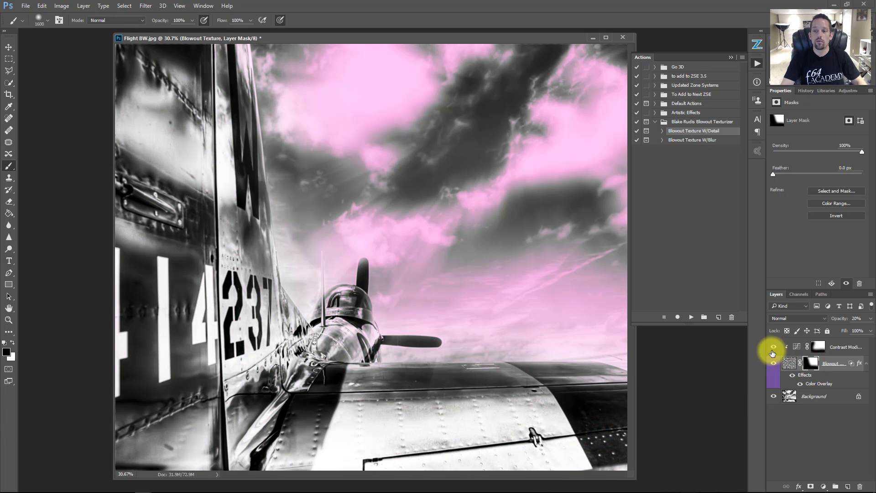
key("Delete")
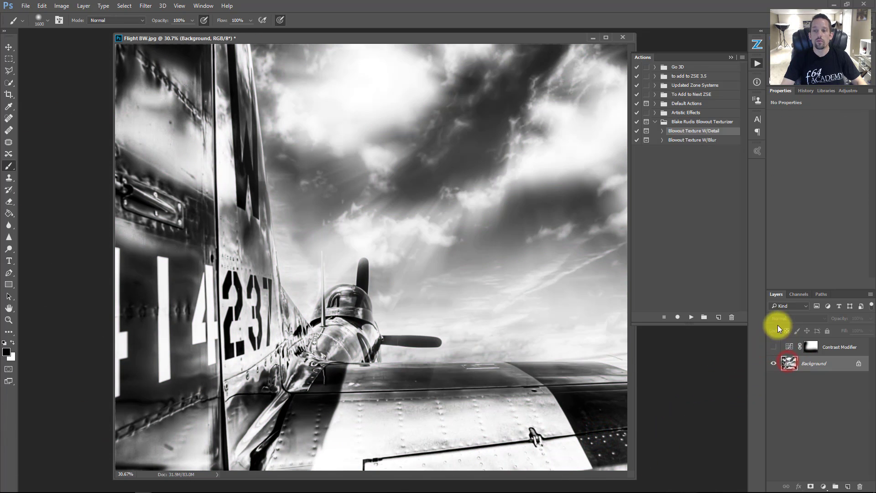
left_click(792, 347)
key("Delete")
Run the Blowout Texture W/Blur action on the P-51 photo and turn off its Color Overlay preview
left_click(691, 140)
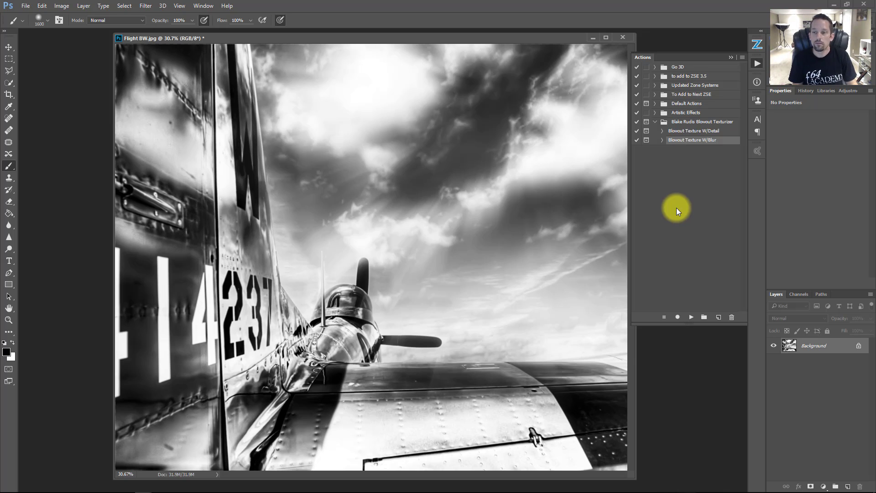
left_click(693, 317)
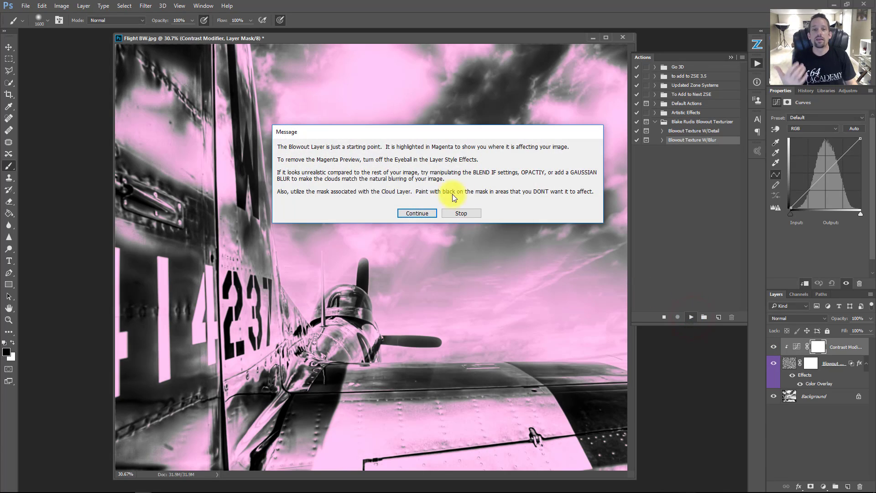
left_click(412, 211)
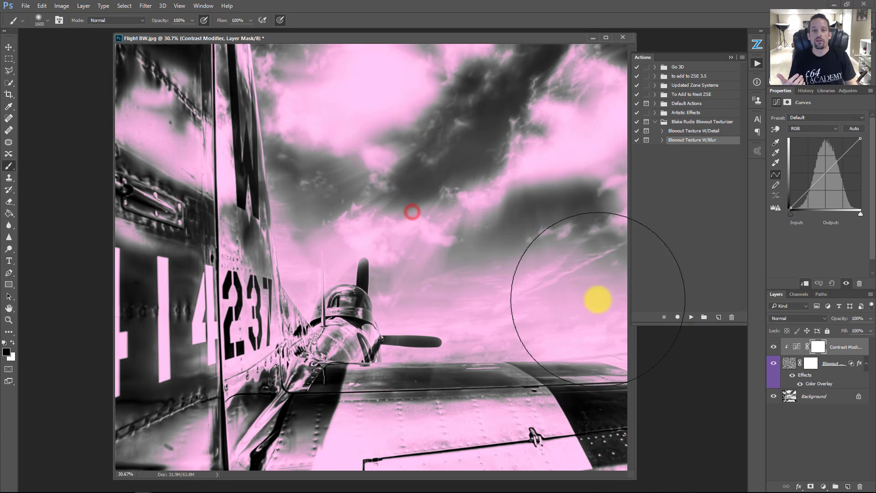
left_click(792, 375)
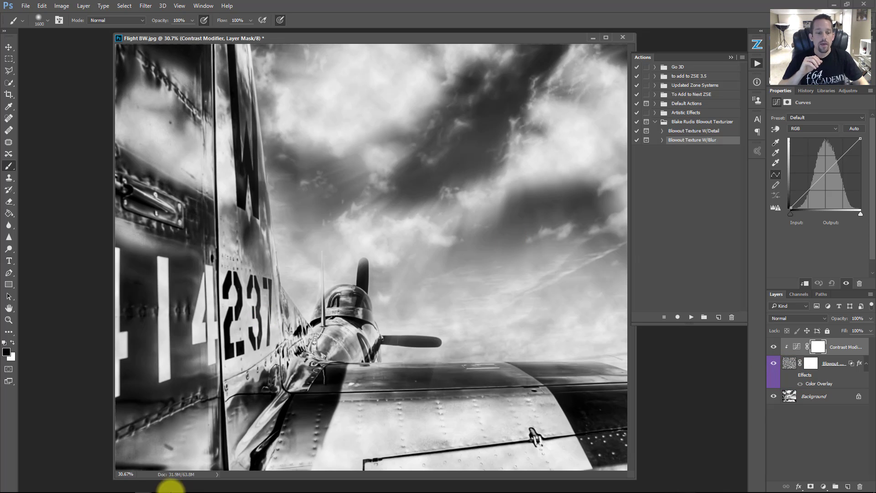
left_click(75, 488)
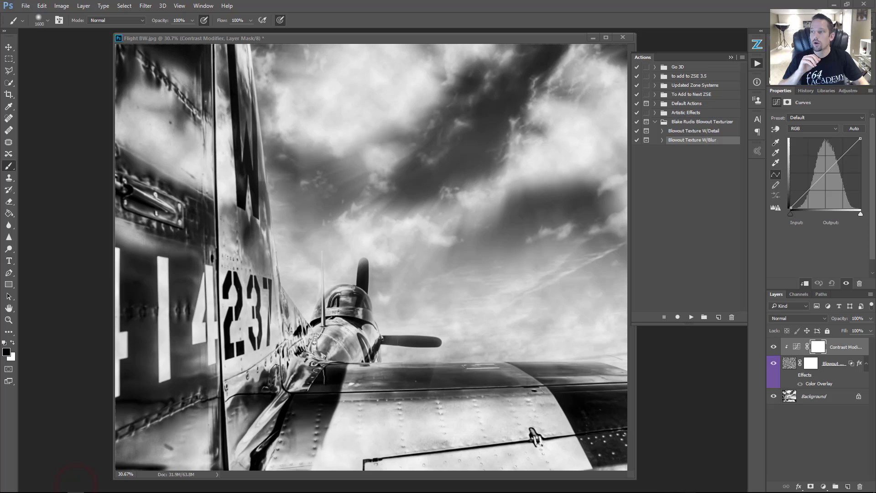
Open Chevy.jpg and run the Blowout Texture W/Detail action on it
mouse_move(664, 61)
left_mouse_down()
mouse_move(583, 40)
mouse_move(590, 35)
left_mouse_up()
left_click(702, 132)
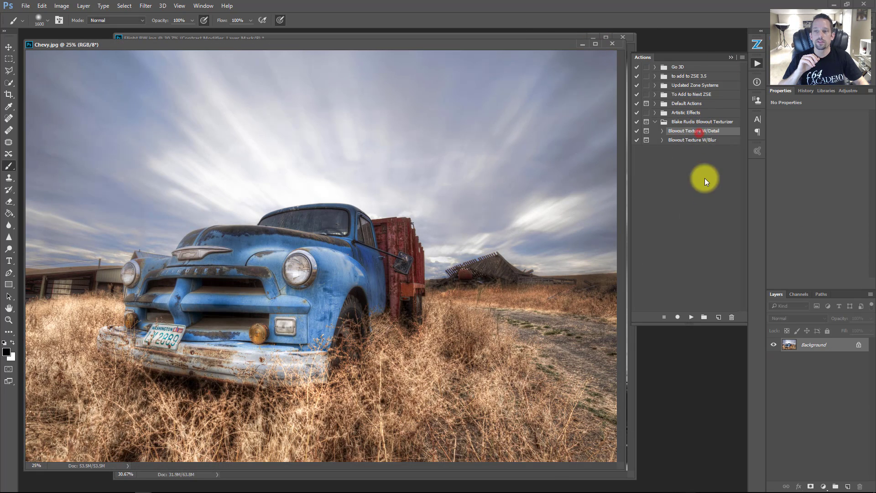
left_click(694, 140)
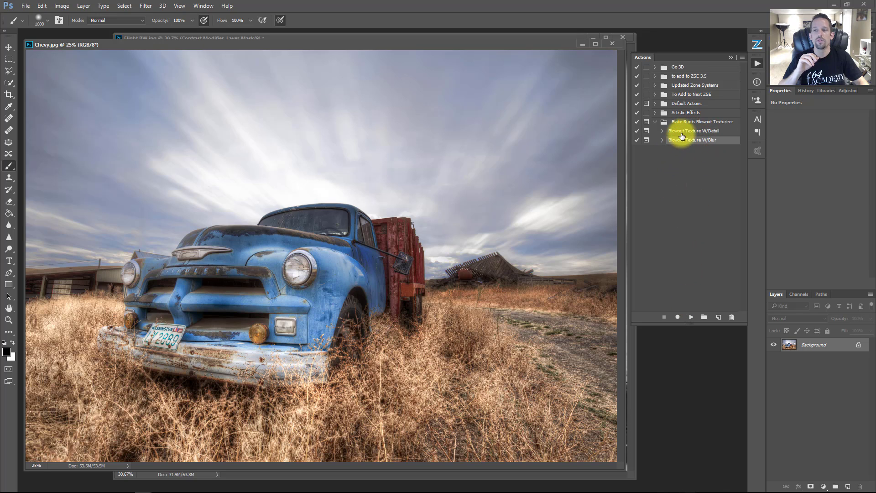
left_click(691, 132)
left_click(691, 317)
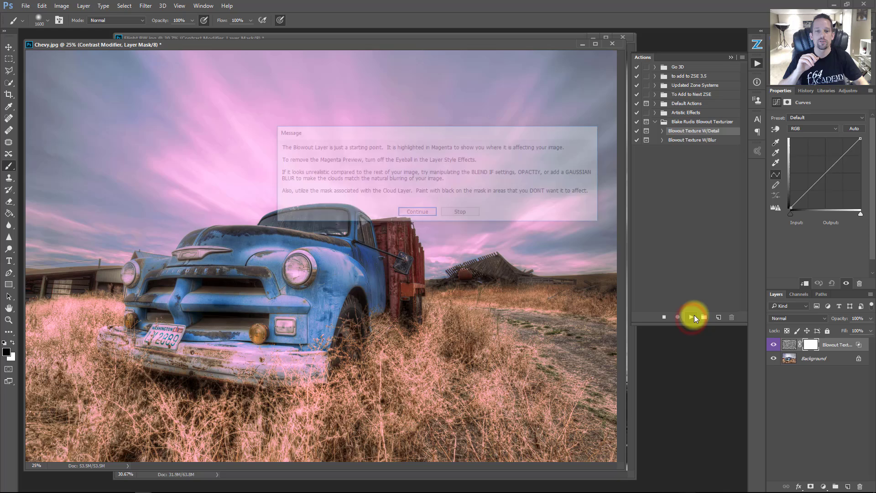
left_click(418, 215)
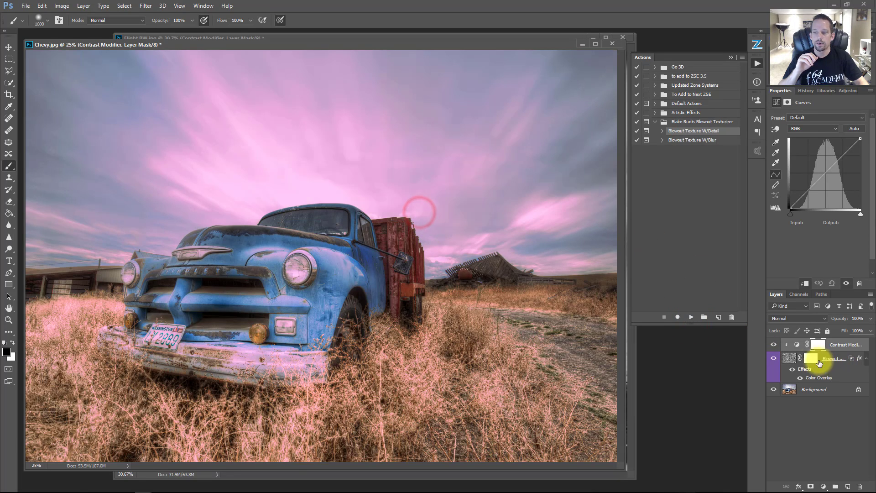
Hide the truck's magenta Color Overlay preview and compare the Blowout Texture layer on and off
left_click(811, 358)
left_click(534, 371)
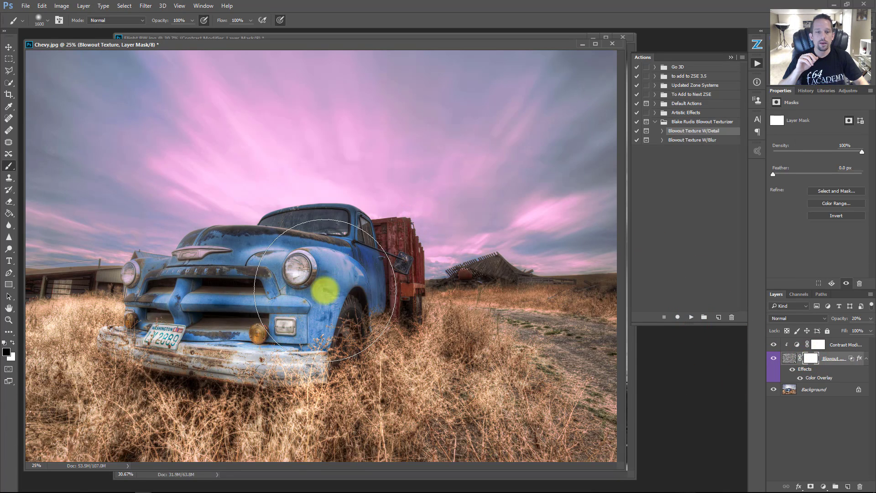
left_click(789, 361)
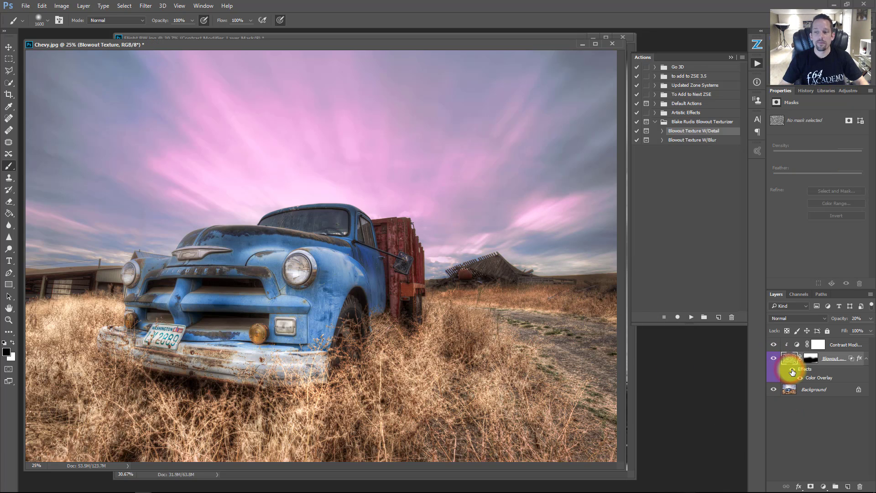
left_click(790, 369)
left_click(773, 358)
left_click(774, 358)
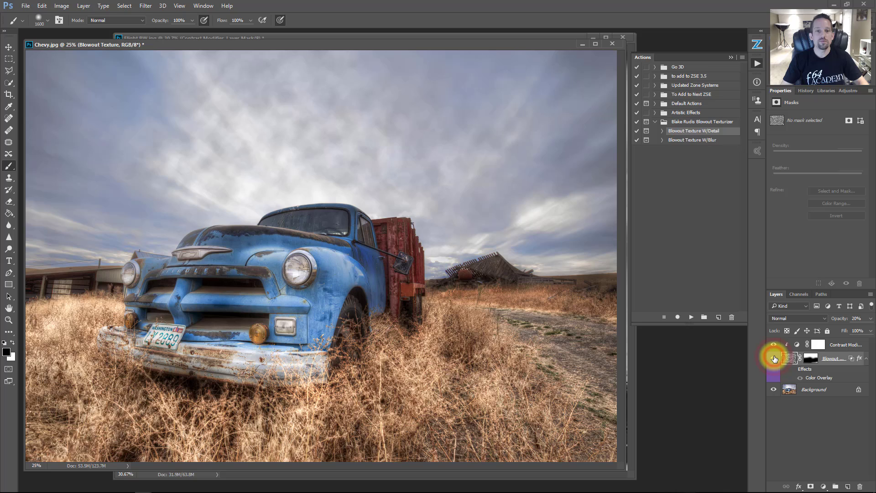
Set the Blowout Texture layer opacity to 21% and compare the result
left_click(789, 359)
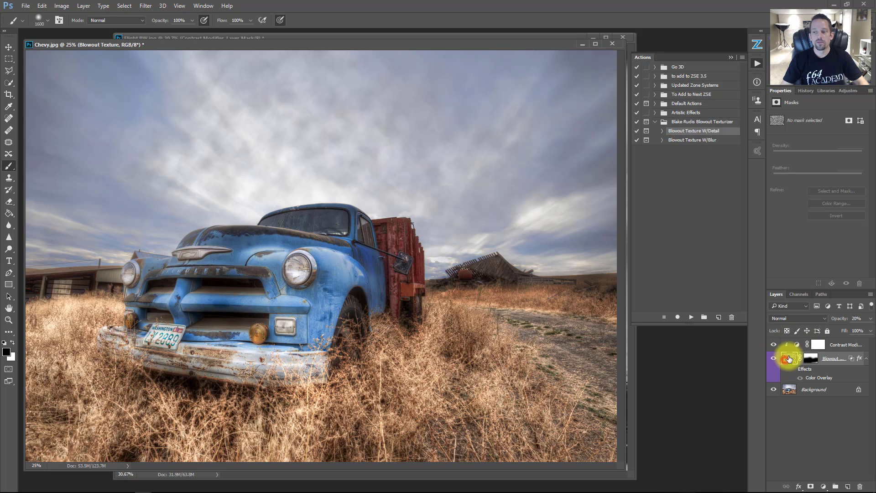
left_click(870, 318)
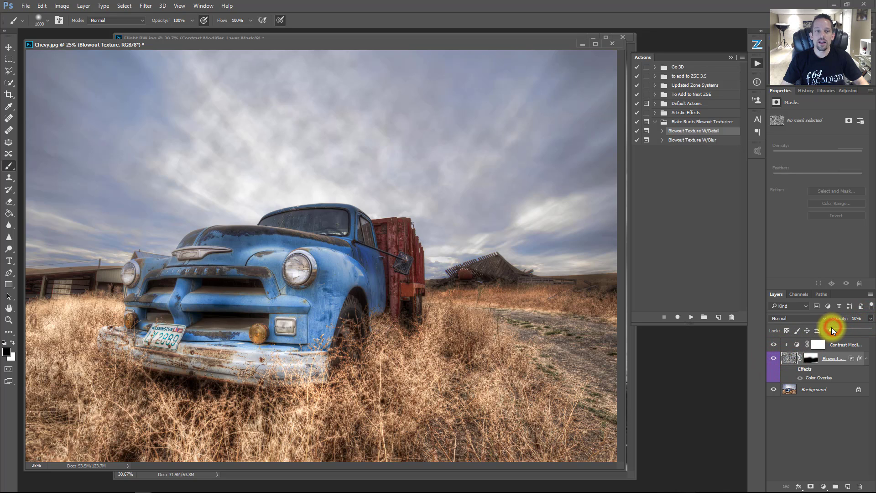
left_click_drag(835, 326, 836, 327)
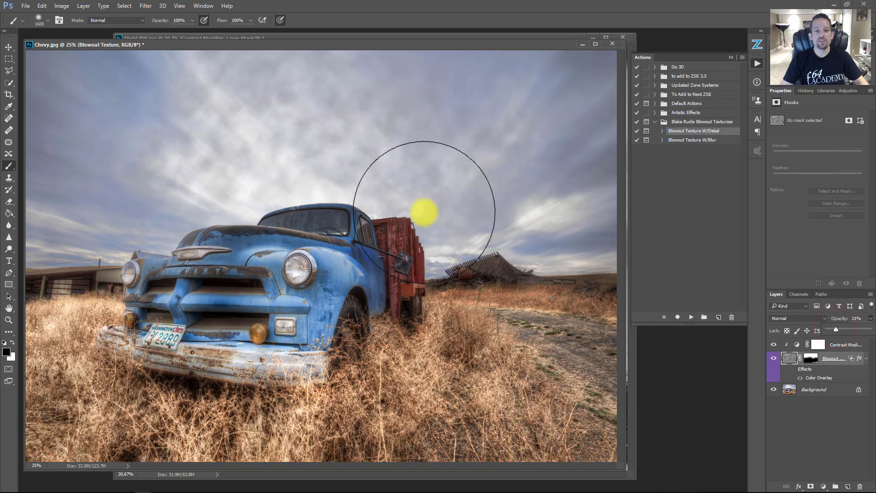
left_click(774, 358)
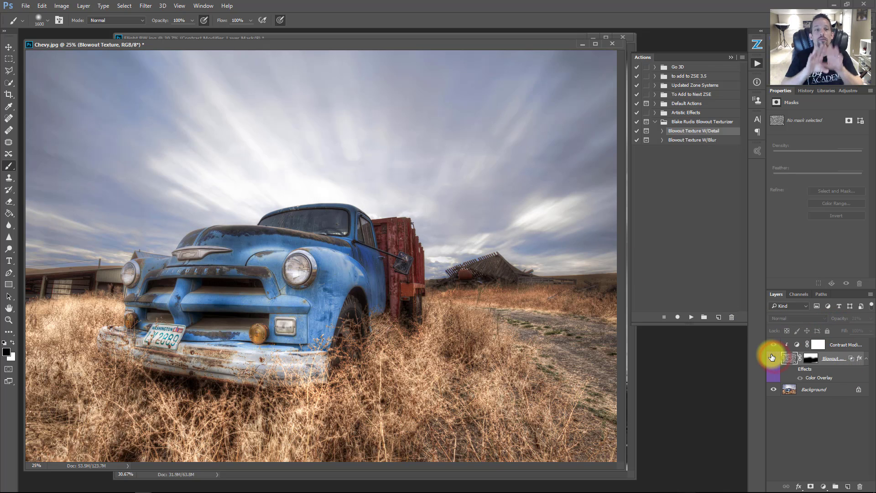
left_click(772, 357)
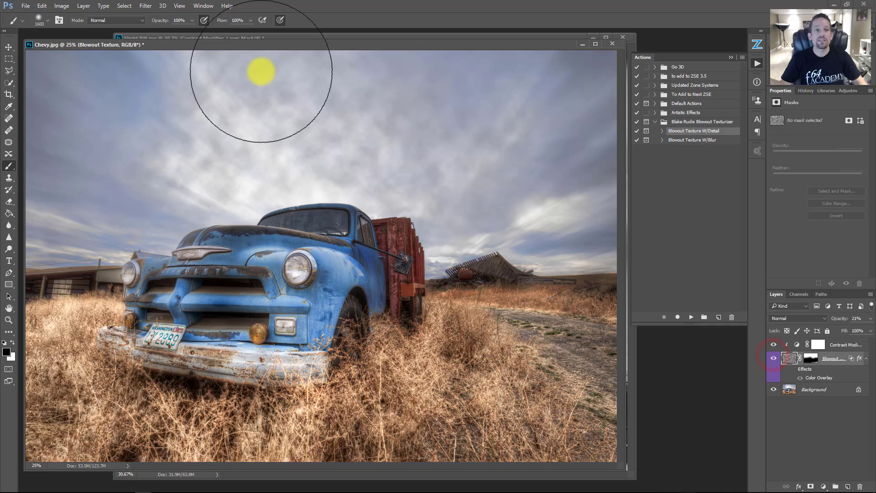
left_click(146, 5)
Apply a Zoom Radial Blur of amount 23 to the truck's texture layer
mouse_move(164, 105)
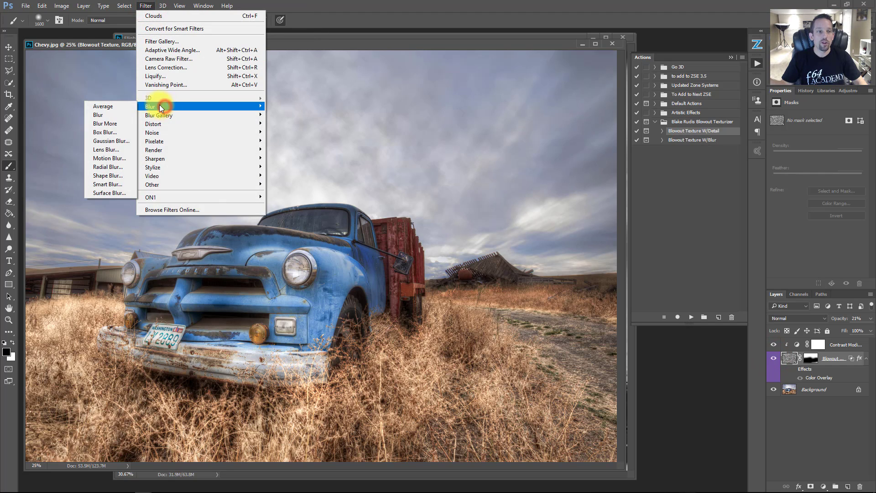
left_click(108, 167)
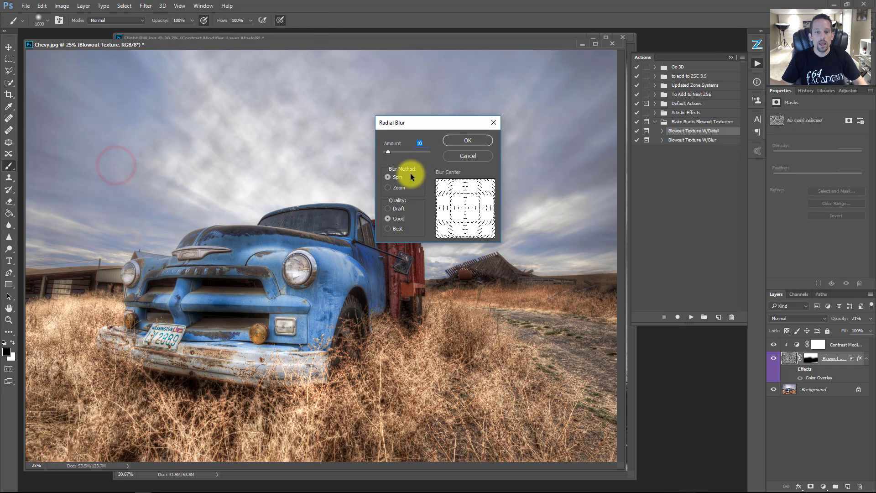
left_click(398, 191)
left_click_drag(388, 151, 394, 152)
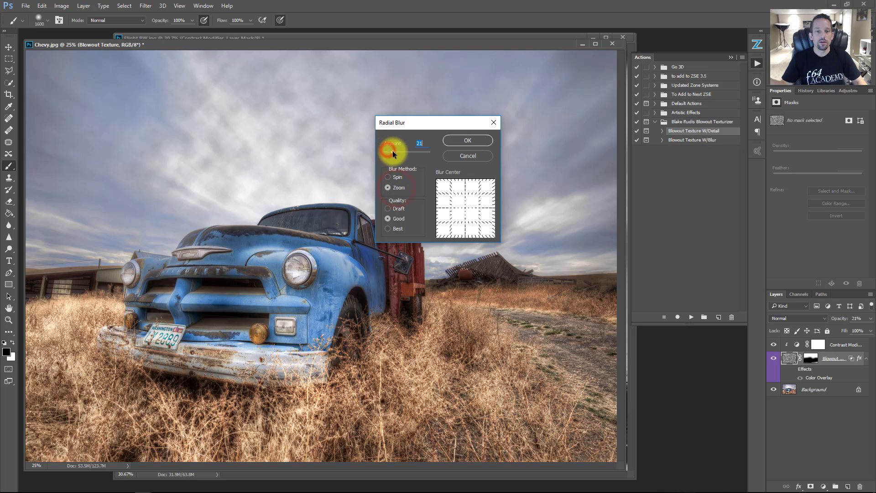
left_click(467, 208)
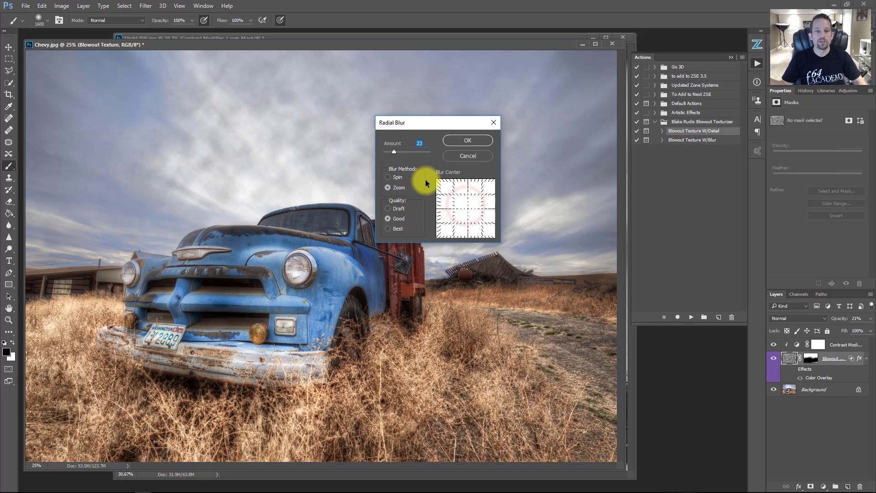
left_click(466, 138)
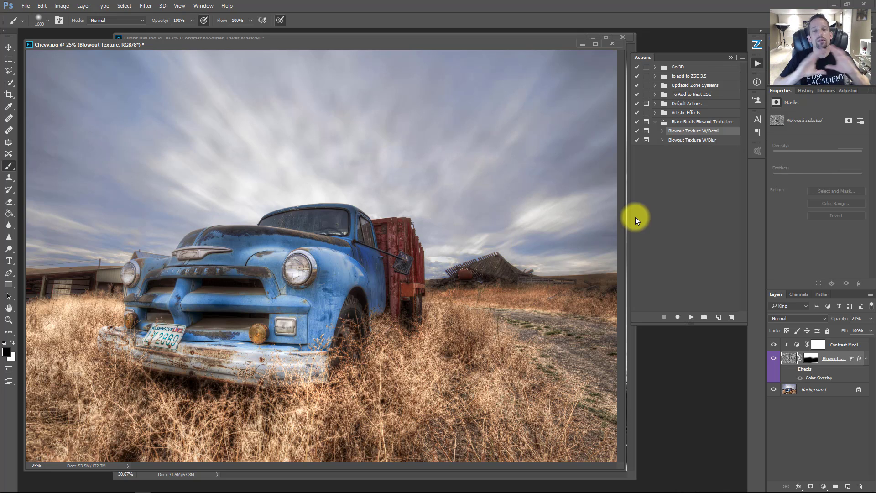
Compare the blurred texture on and off, then delete the Blowout Texture layer
left_click(775, 359)
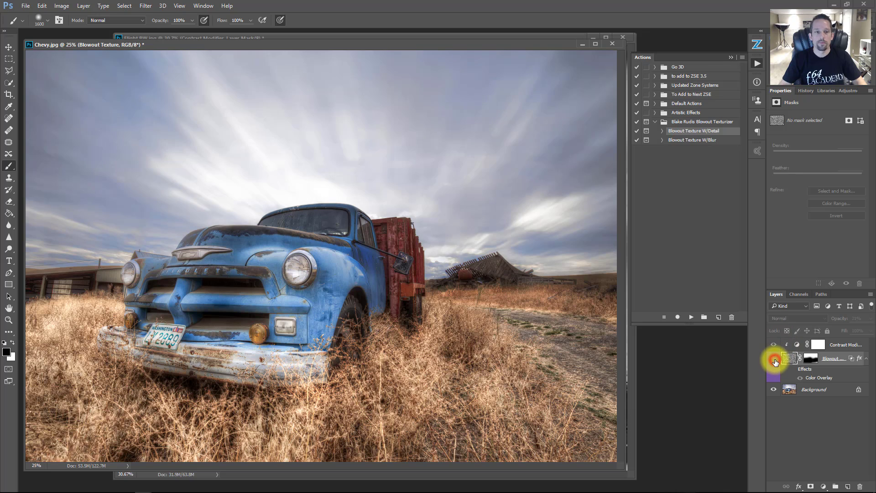
left_click(775, 360)
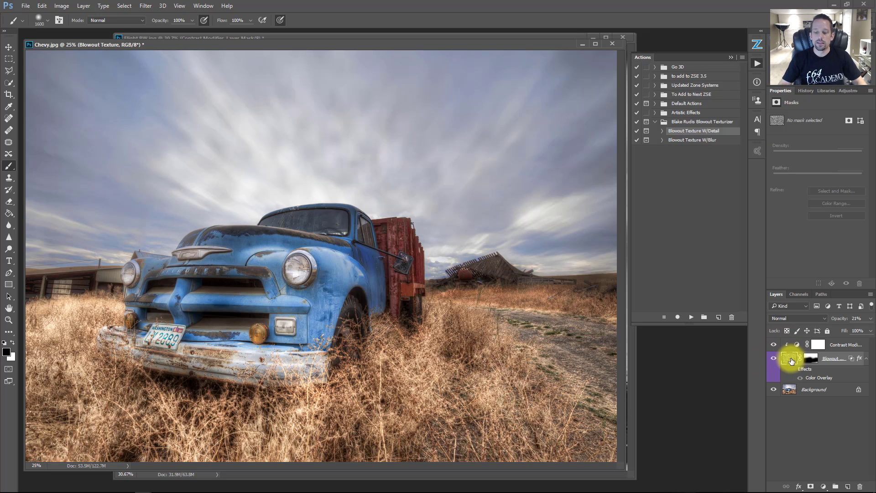
key("Delete")
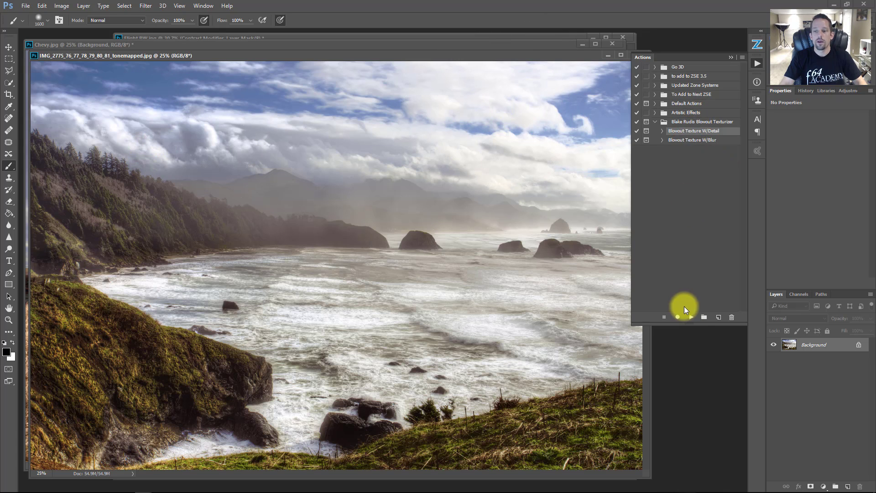
Run Blowout Texture W/Detail on the seascape and fill its mask black to hide the texture
left_click(692, 318)
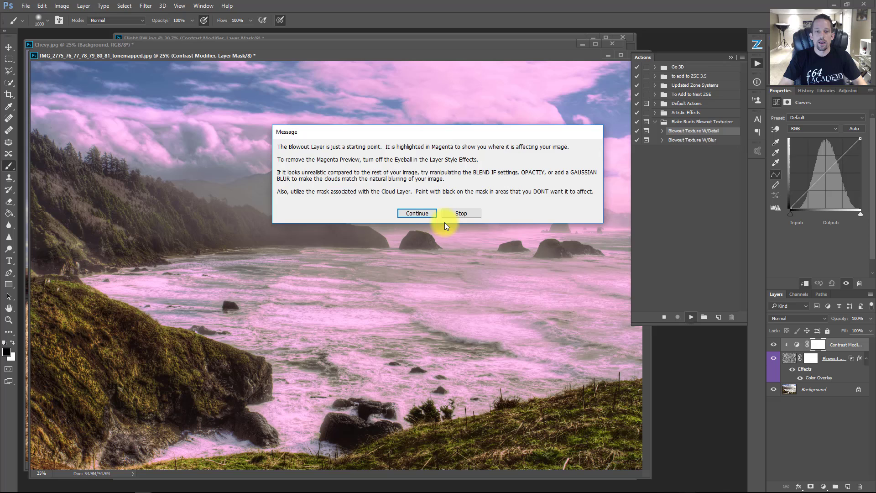
left_click(428, 212)
left_click(532, 342)
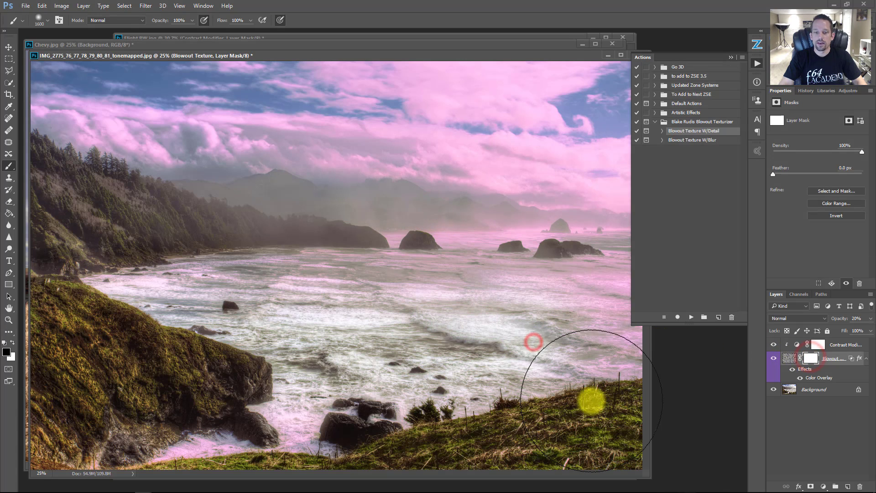
left_click_drag(670, 297, 391, 279)
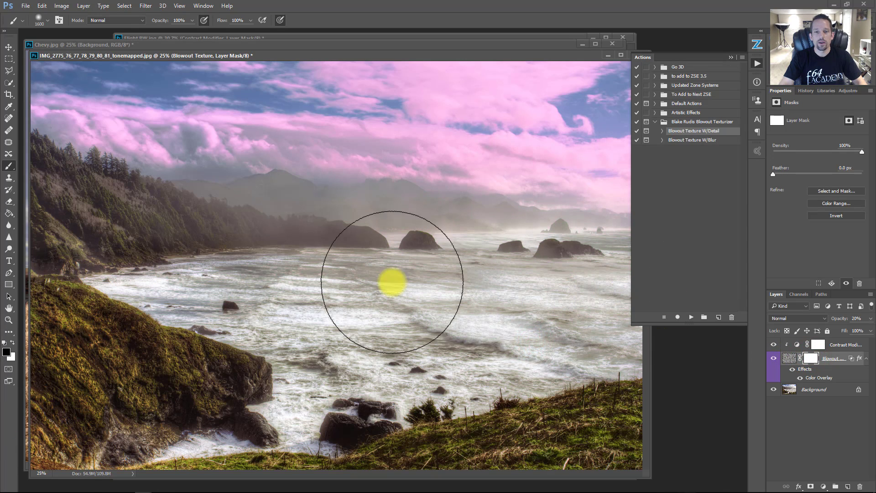
key("ctrl+i")
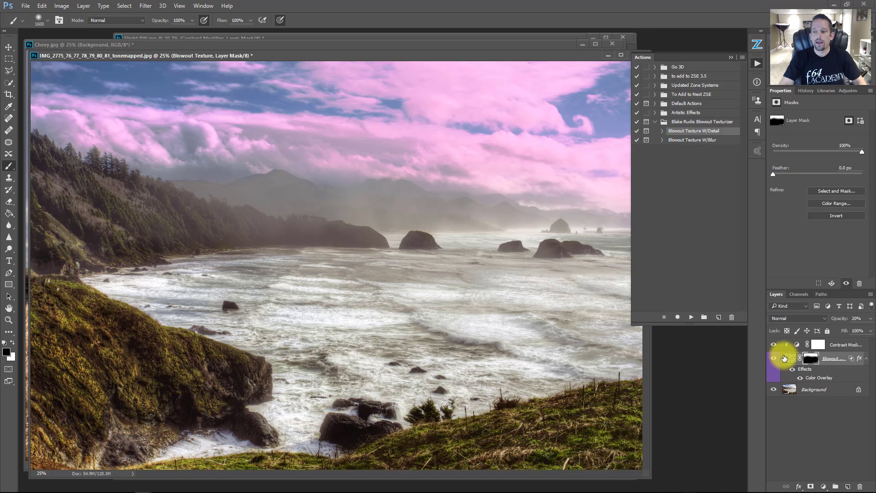
Hide the magenta preview and paint the texture back into the clouds, comparing before and after
left_click(792, 369)
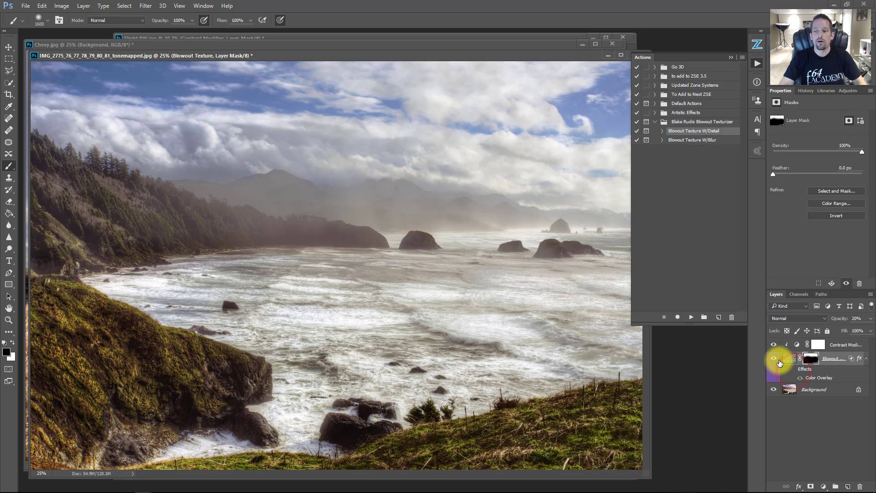
left_click(774, 358)
left_click(774, 358)
left_click(773, 358)
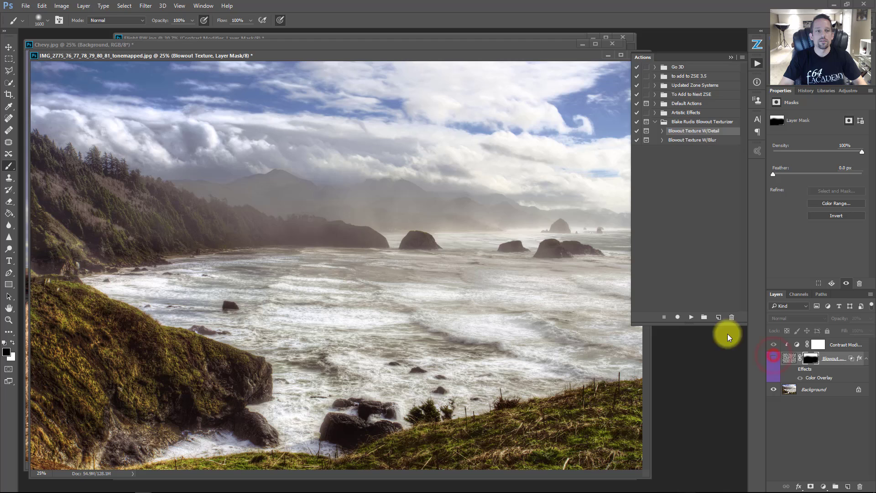
left_click(773, 358)
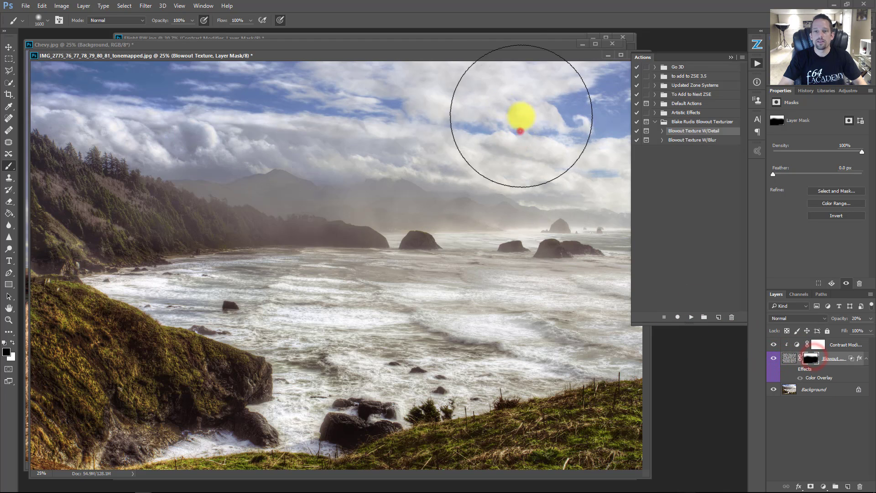
left_click(520, 130)
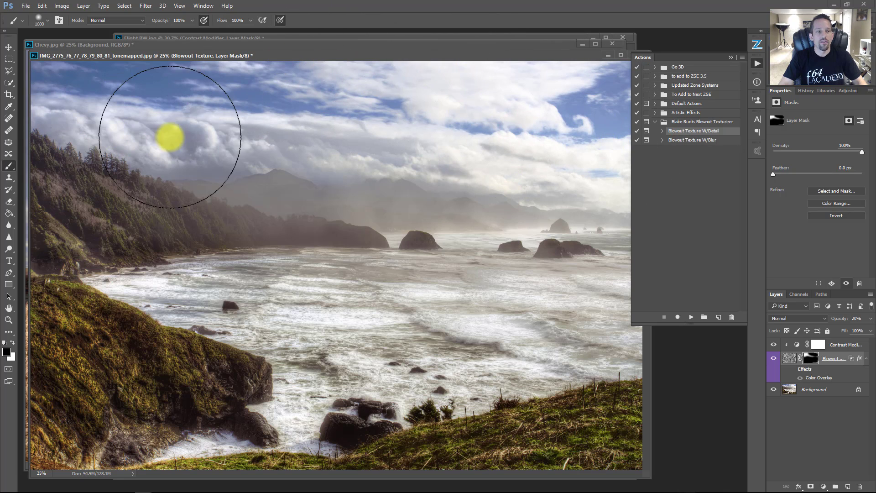
left_click(773, 360)
left_click(773, 360)
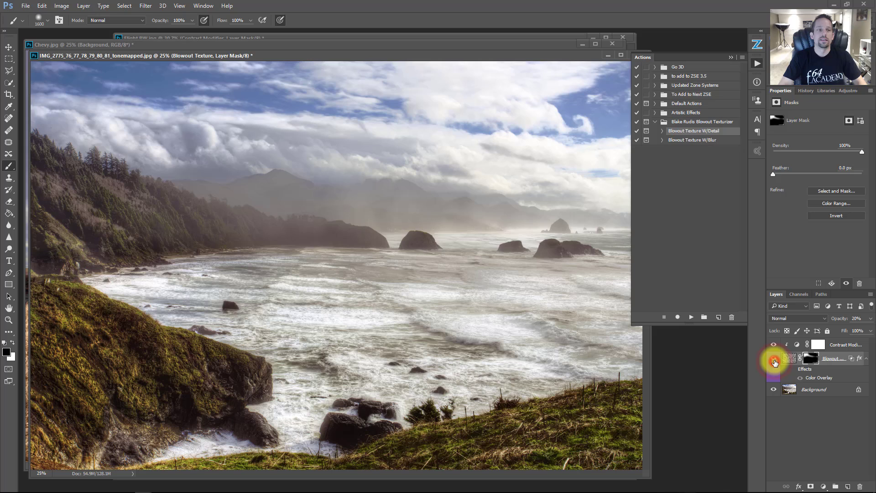